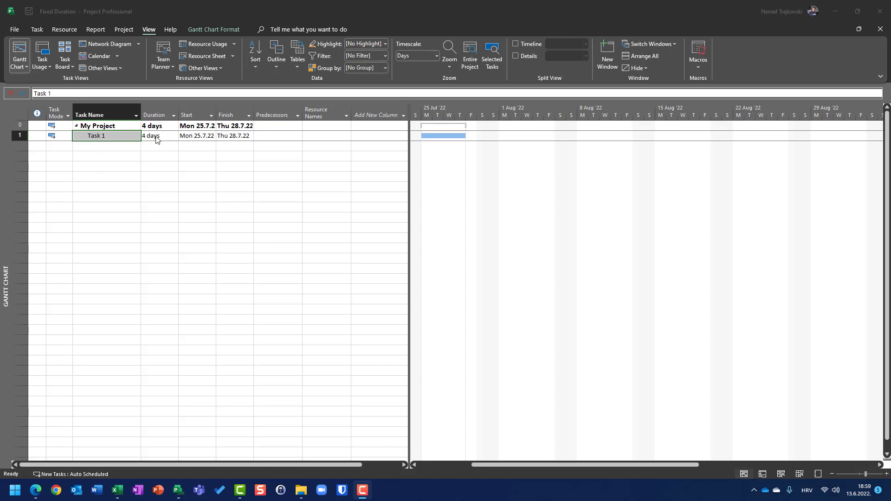
# Step: Review the project's resources in the Resource Sheet and return to the Gantt Chart view
pyautogui.click(207, 57)
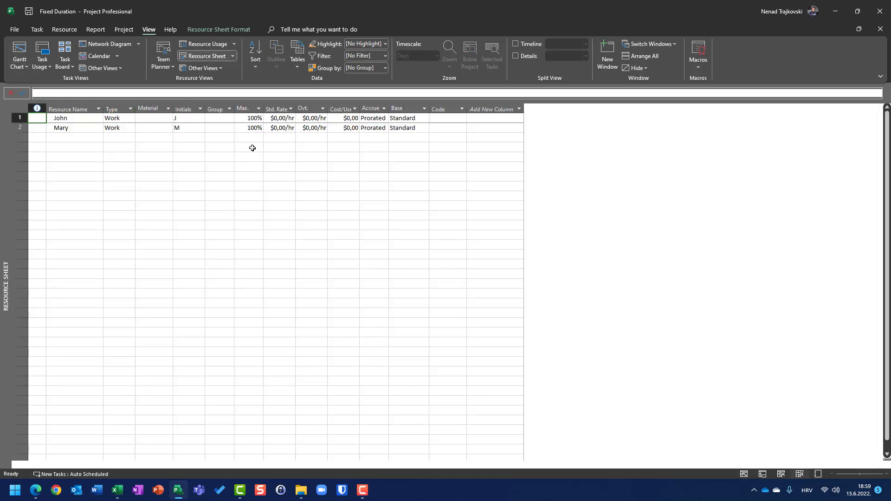
pyautogui.click(19, 51)
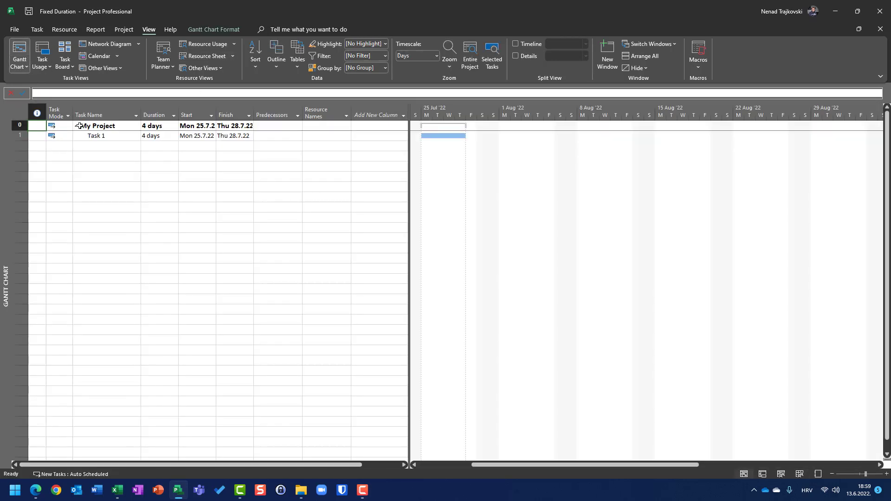
# Step: Show Task 1 in the Task Usage view with a split Task Form listing its resources' work details
pyautogui.click(95, 135)
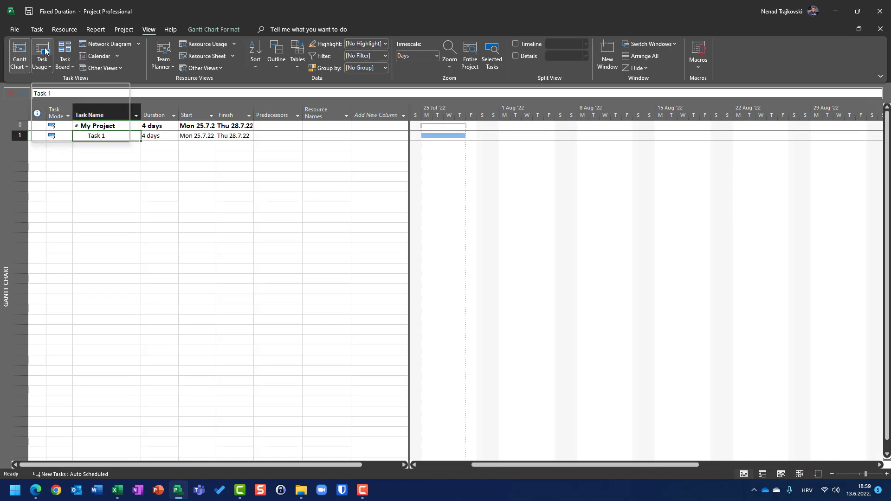
pyautogui.click(42, 51)
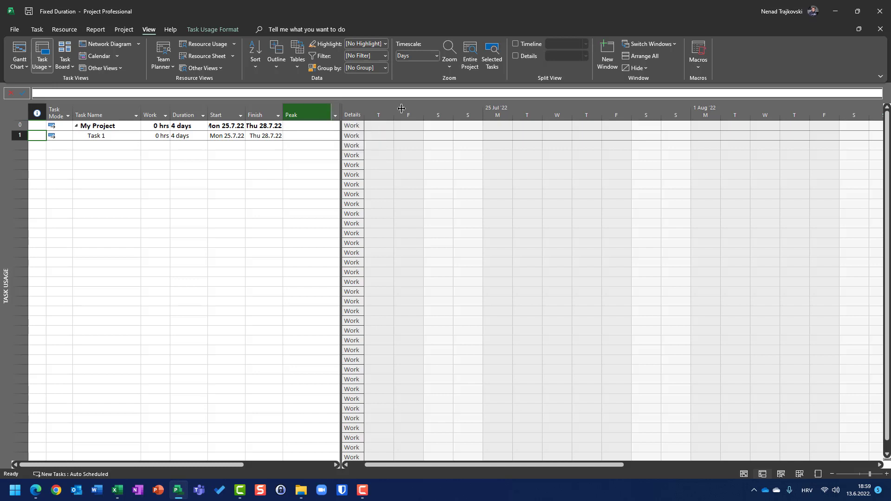
pyautogui.click(518, 58)
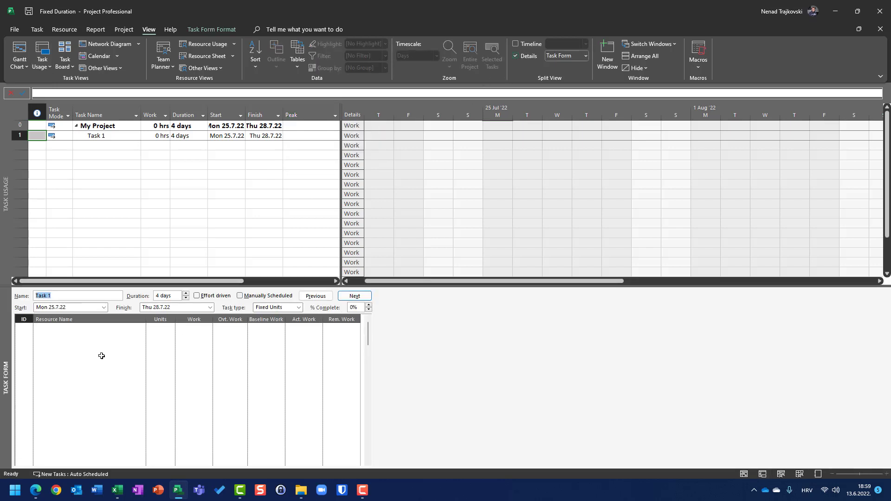
pyautogui.rightClick(95, 329)
pyautogui.click(132, 407)
# Step: Switch to the Excel workbook to examine the work formula and the first scenario's duration, units and work, and return to Project
pyautogui.moveTo(116, 494)
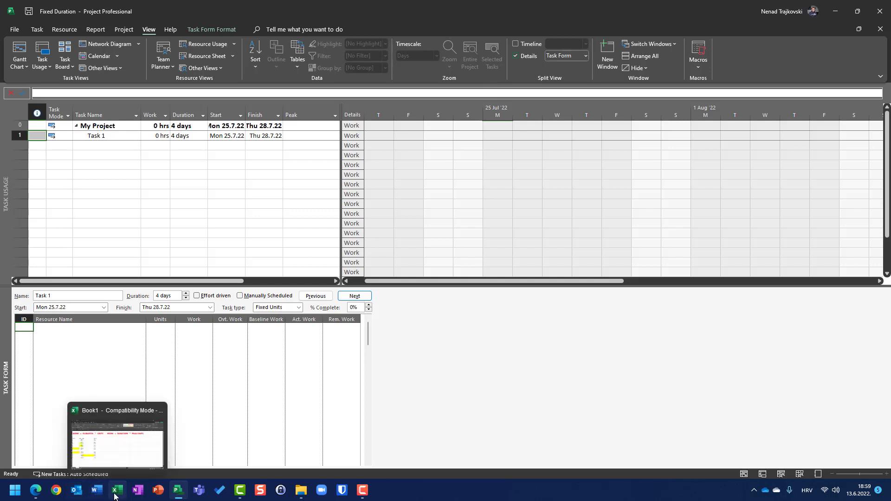
pyautogui.click(116, 450)
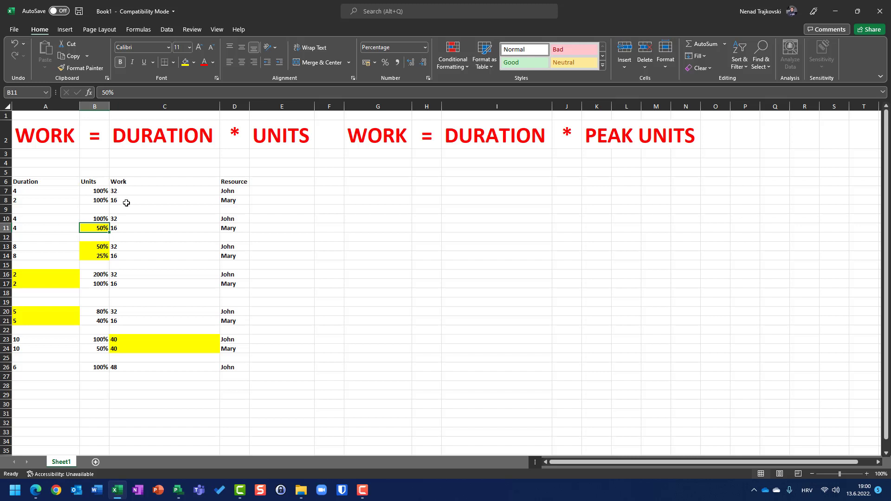
pyautogui.hotkey('alt', 'Tab')
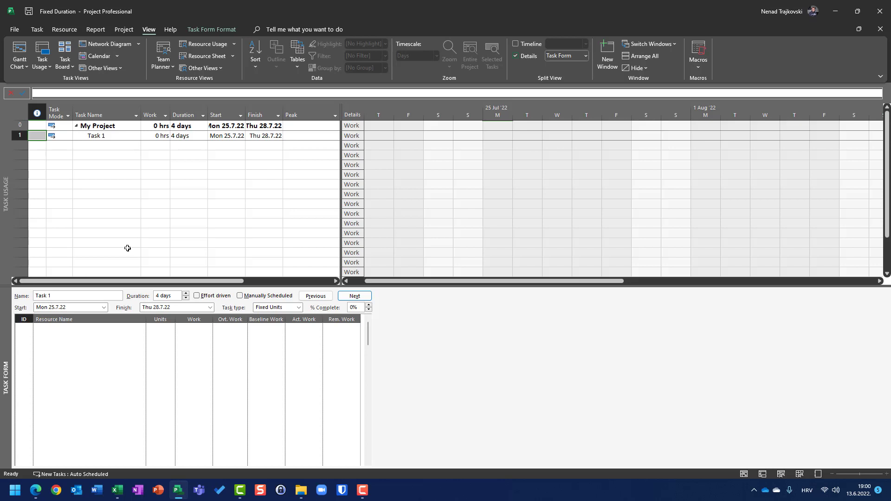
pyautogui.click(158, 329)
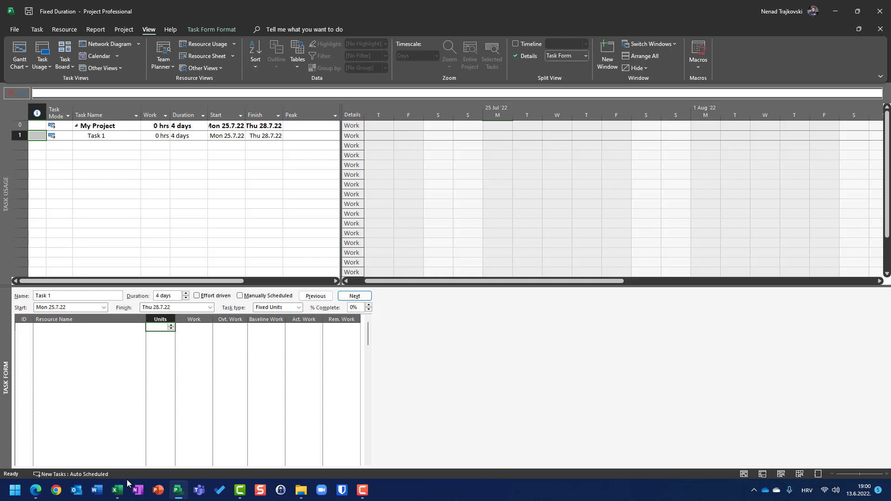
pyautogui.click(116, 495)
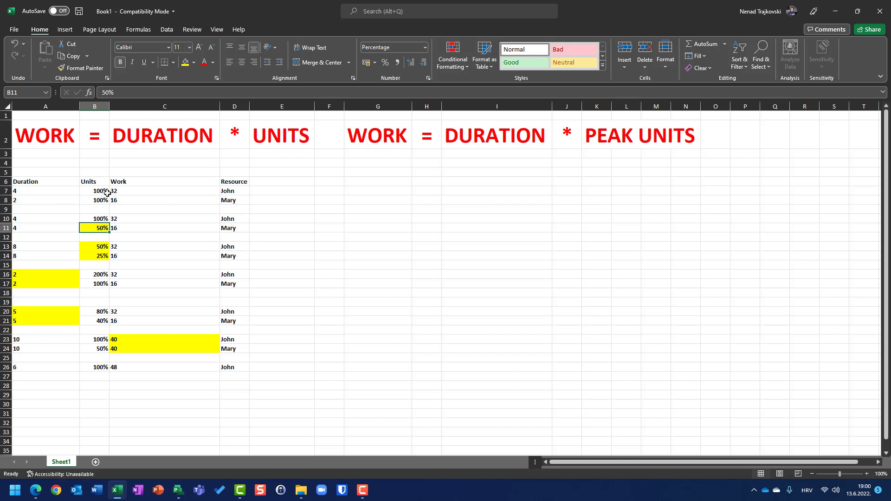
pyautogui.click(122, 190)
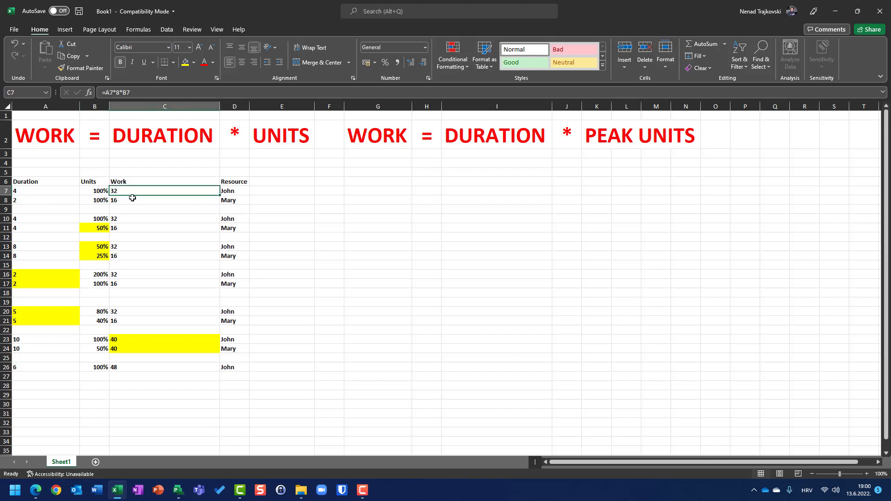
pyautogui.click(133, 199)
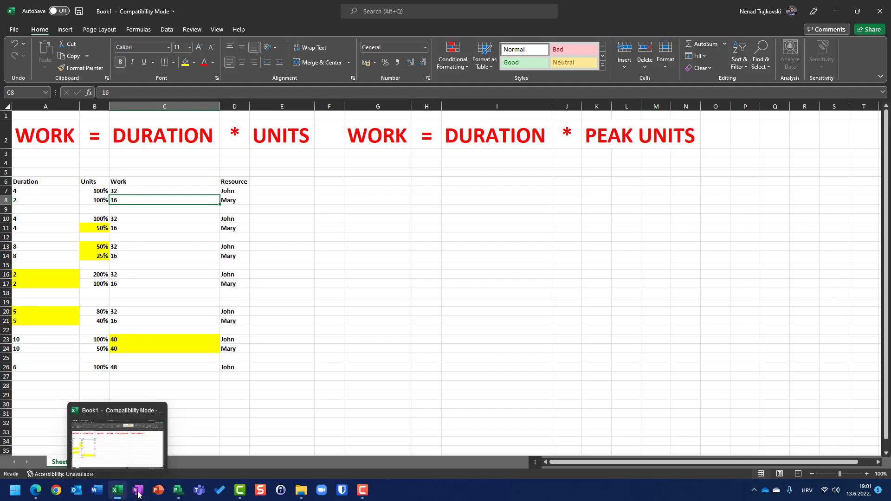
pyautogui.click(178, 490)
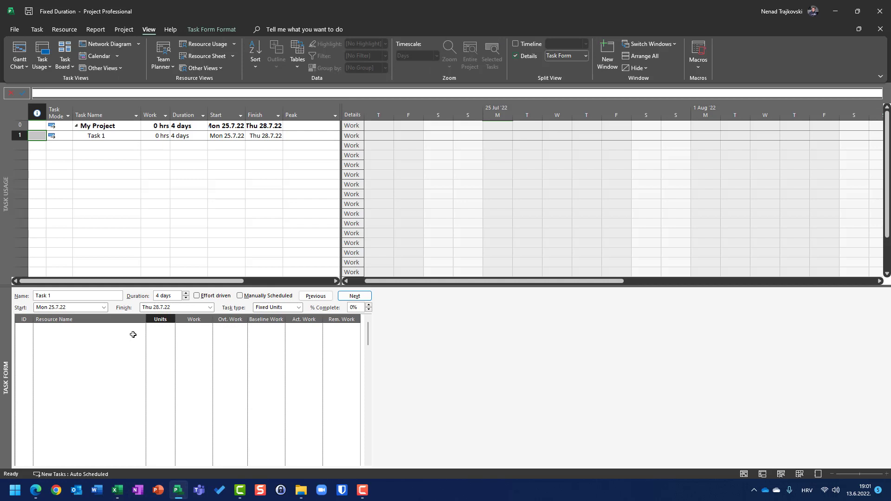
# Step: Change Task 1's task type to Fixed Work
pyautogui.click(299, 307)
pyautogui.click(286, 329)
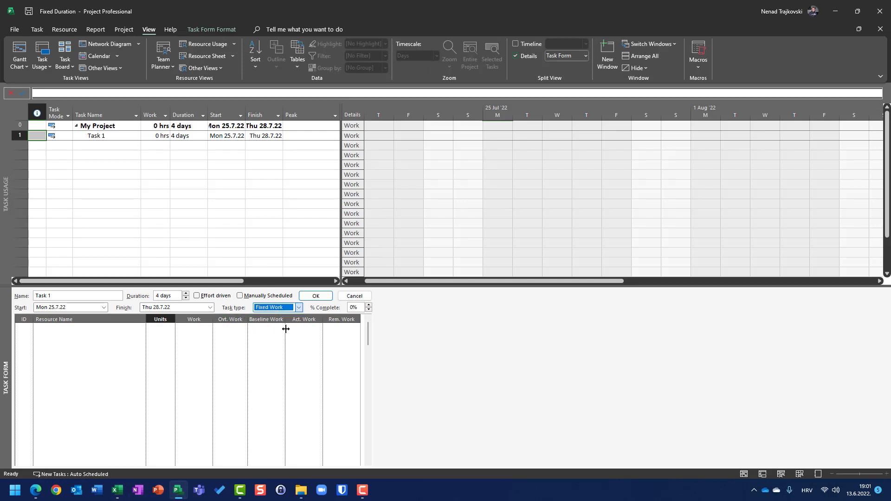
pyautogui.click(316, 296)
# Step: Add the first listed resource to Task 1 with 32 hours of work
pyautogui.click(135, 330)
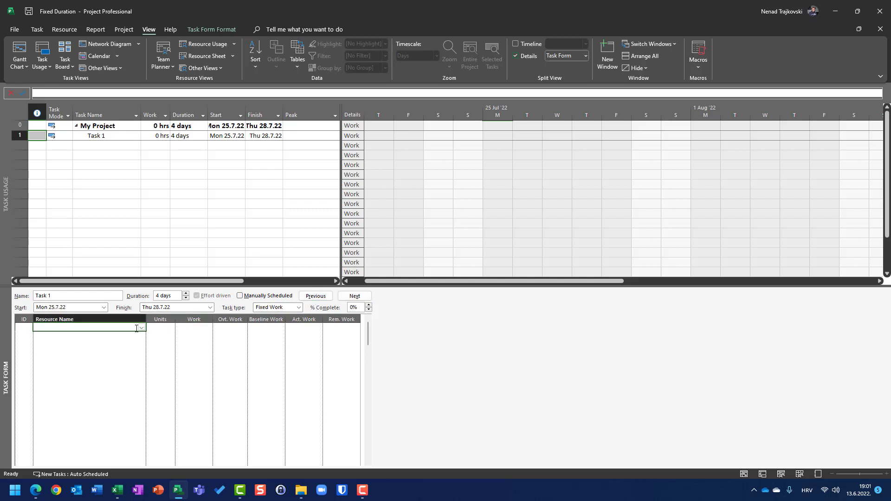
pyautogui.click(141, 330)
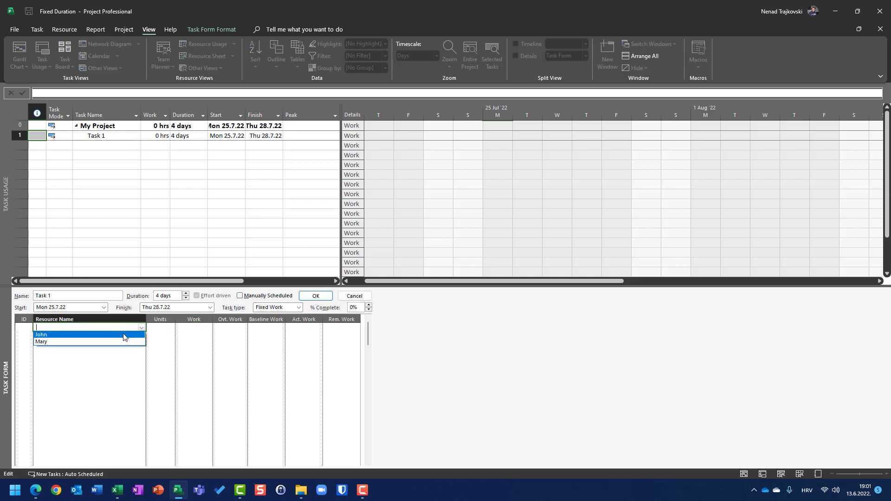
pyautogui.click(123, 335)
pyautogui.hotkey('alt', 'Tab')
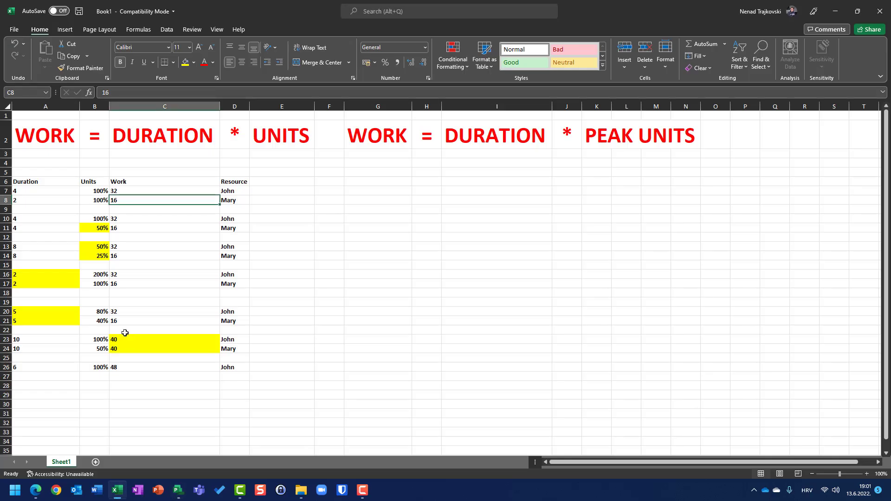
pyautogui.hotkey('alt', 'Tab')
pyautogui.click(195, 327)
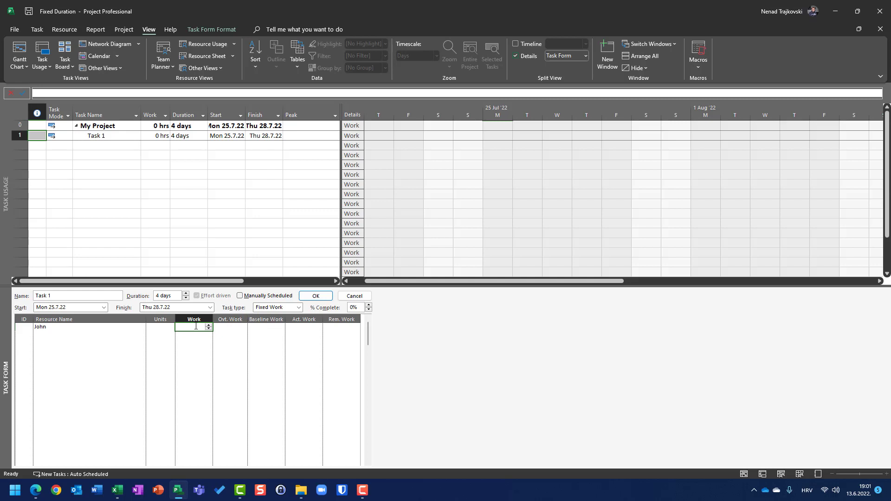
pyautogui.write('32')
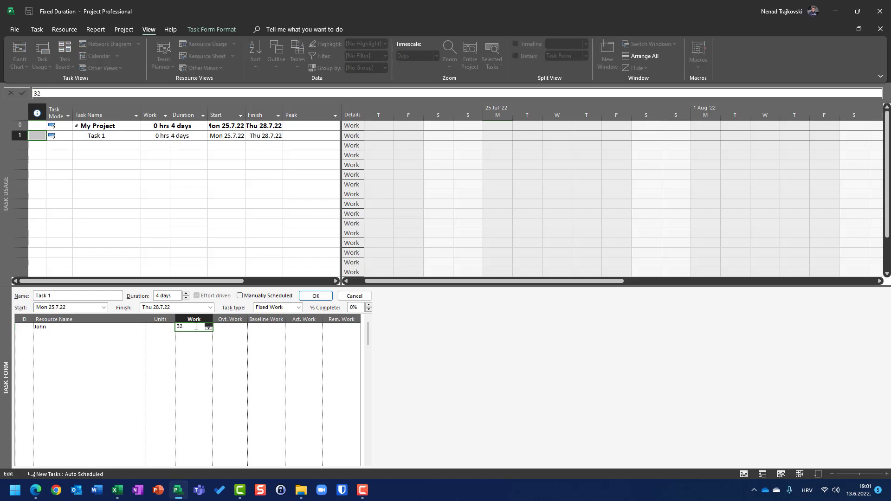
pyautogui.press('Return')
# Step: Add the second resource to Task 1 with 16 hours of work and apply both assignments
pyautogui.write('Mary')
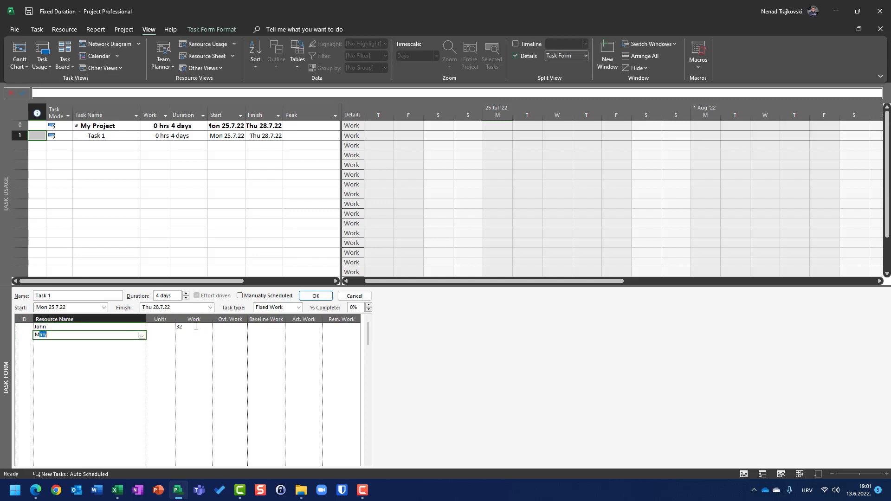
pyautogui.press('Tab')
pyautogui.press('Tab')
pyautogui.write('16')
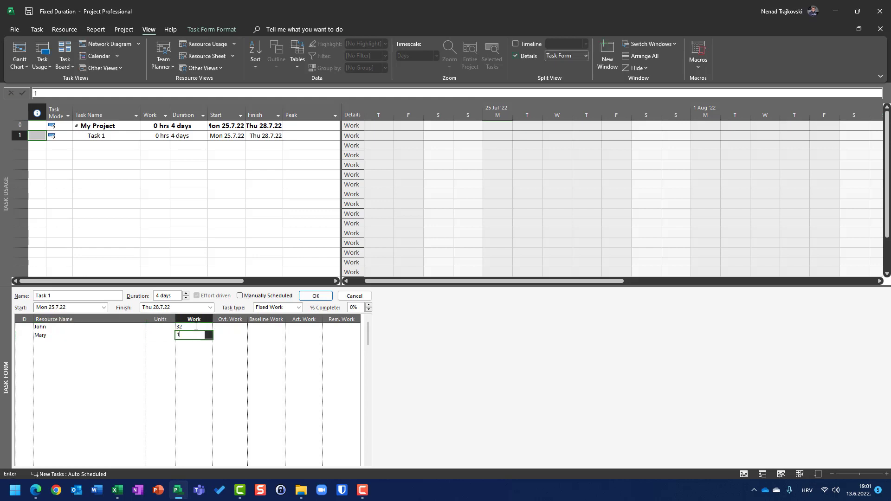
pyautogui.click(324, 300)
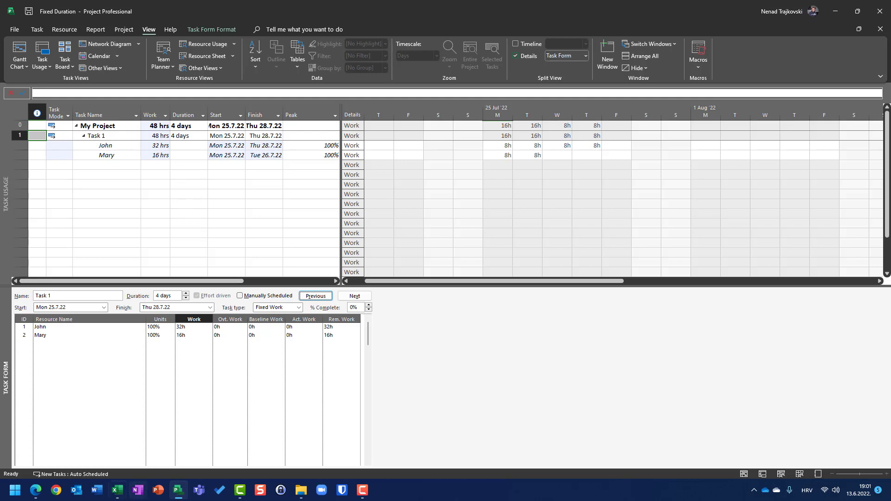
# Step: Switch to Excel to compare the first scenario's duration and work with the formula, and return to Project
pyautogui.moveTo(117, 493)
pyautogui.click(125, 436)
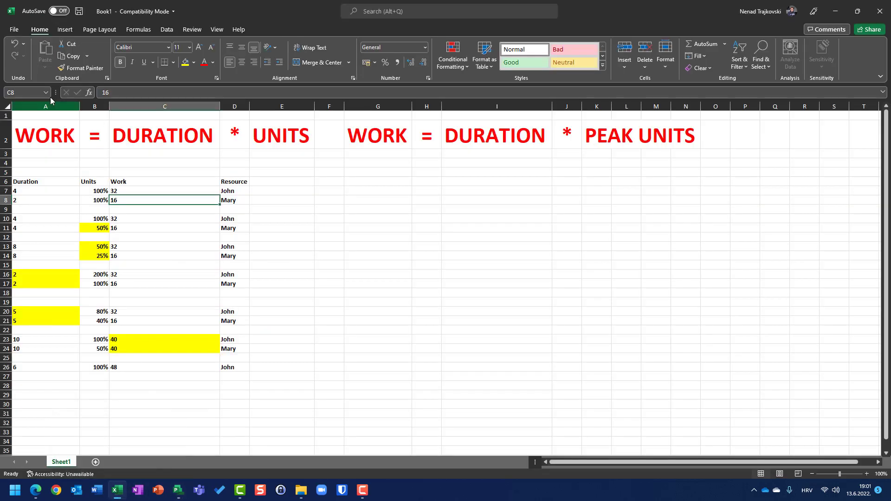
pyautogui.click(40, 135)
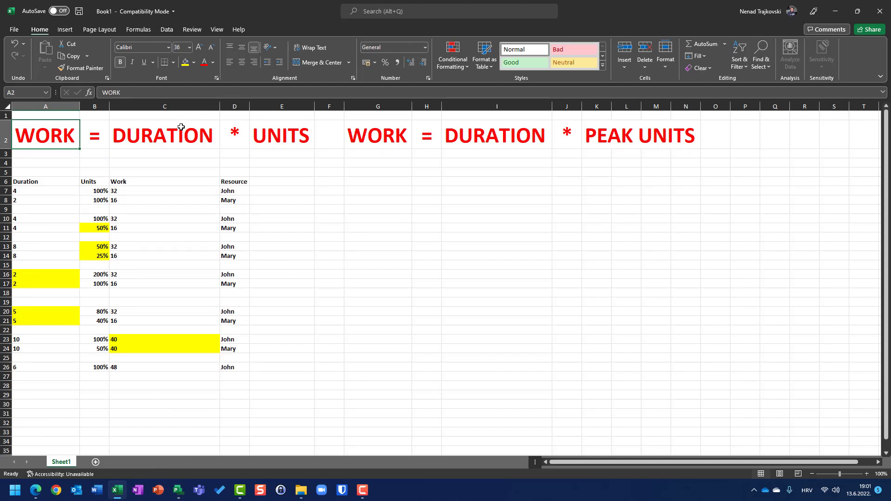
pyautogui.click(53, 194)
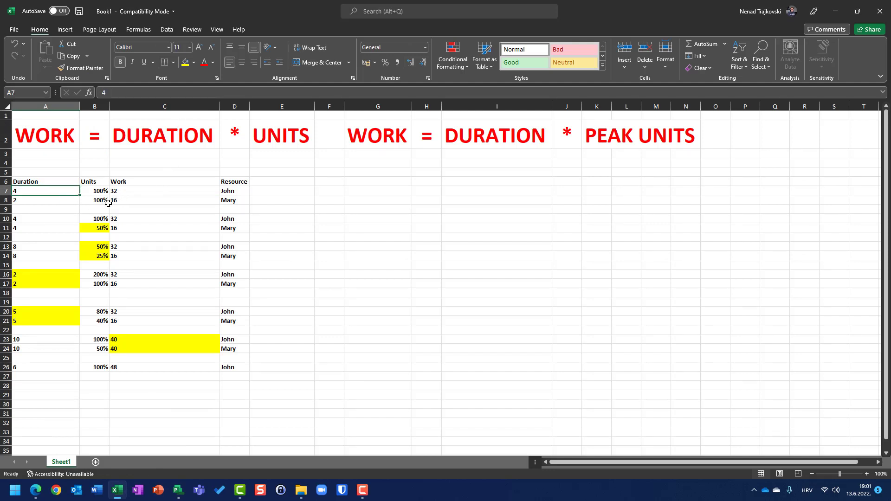
pyautogui.click(127, 203)
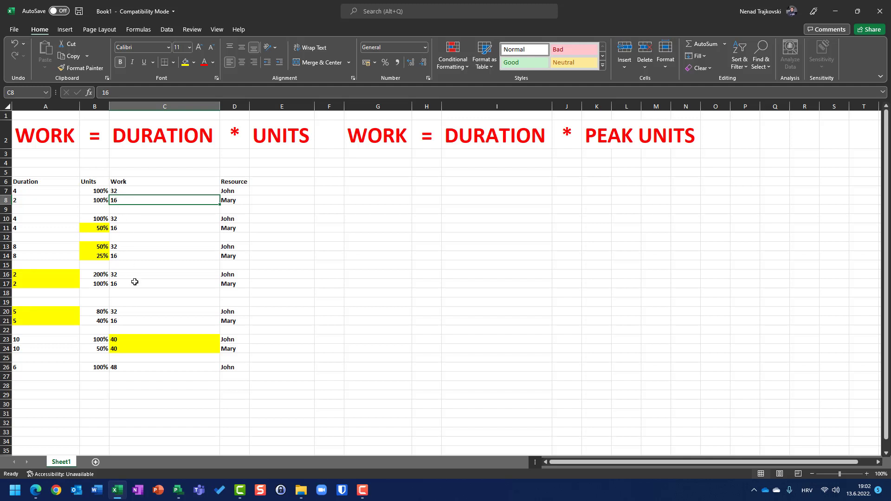
pyautogui.moveTo(176, 497)
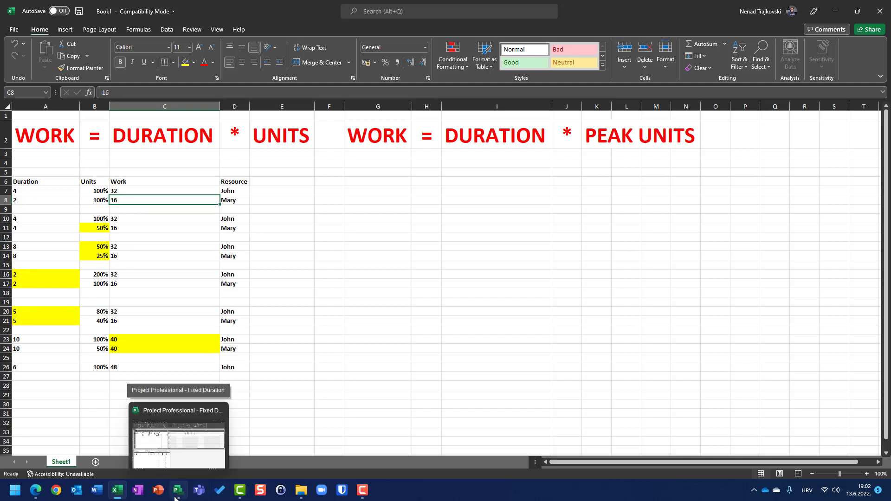
pyautogui.click(184, 446)
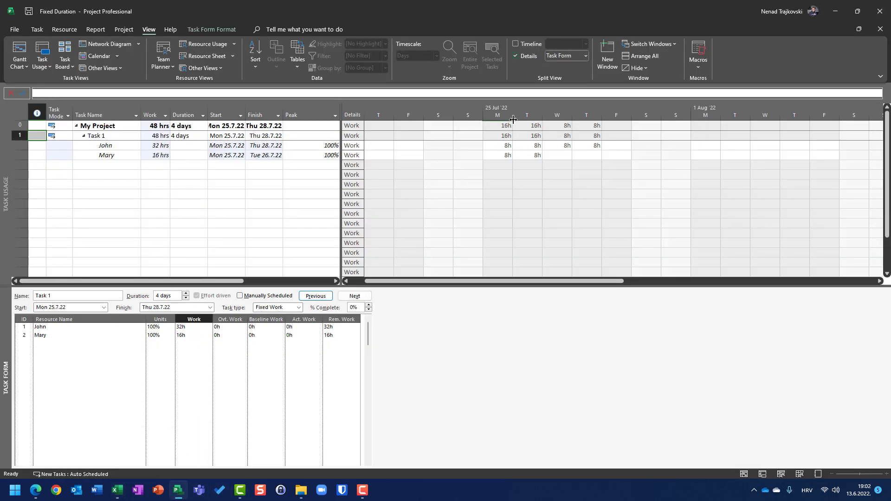
# Step: Set the second resource's assignment units on Task 1 to 50%
pyautogui.click(157, 335)
pyautogui.click(143, 337)
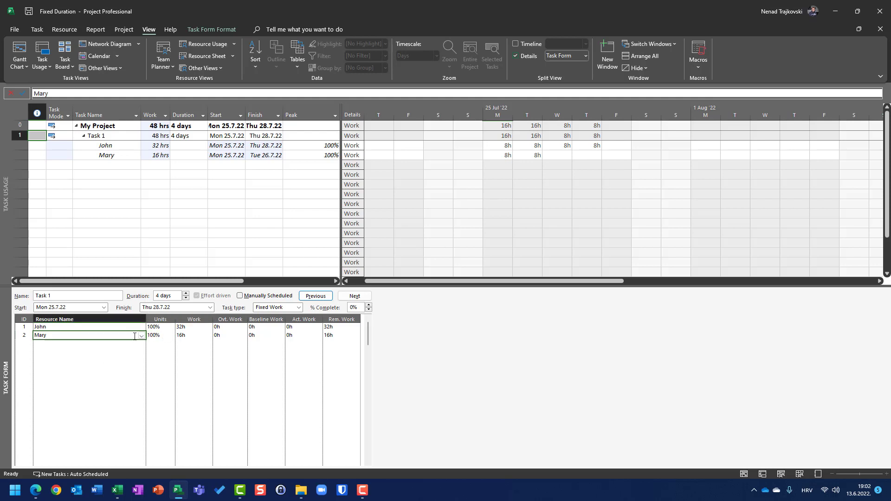
pyautogui.click(150, 334)
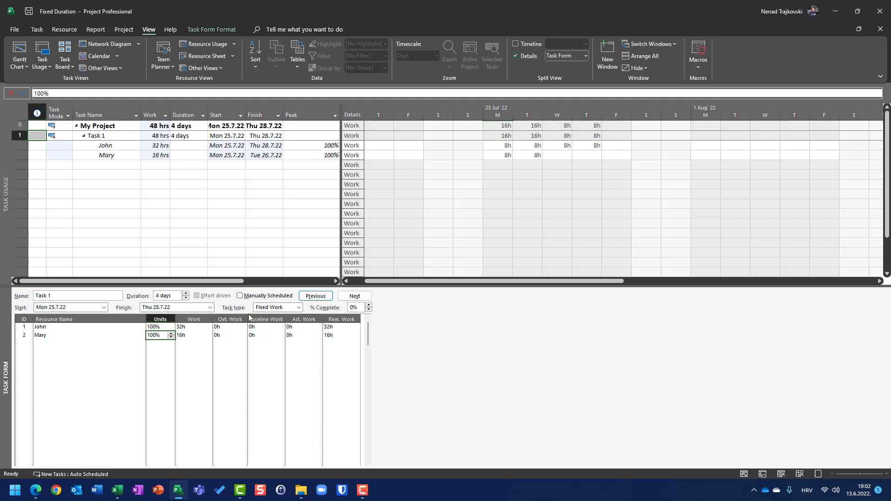
pyautogui.write('50')
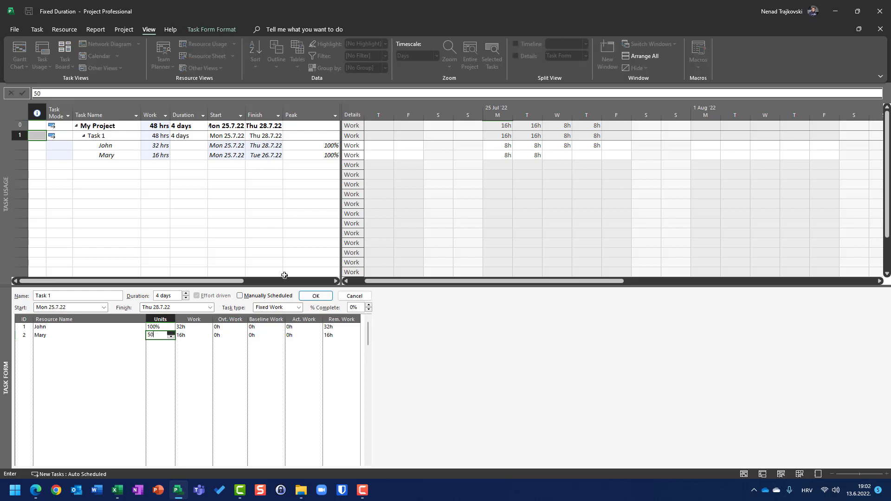
pyautogui.click(316, 296)
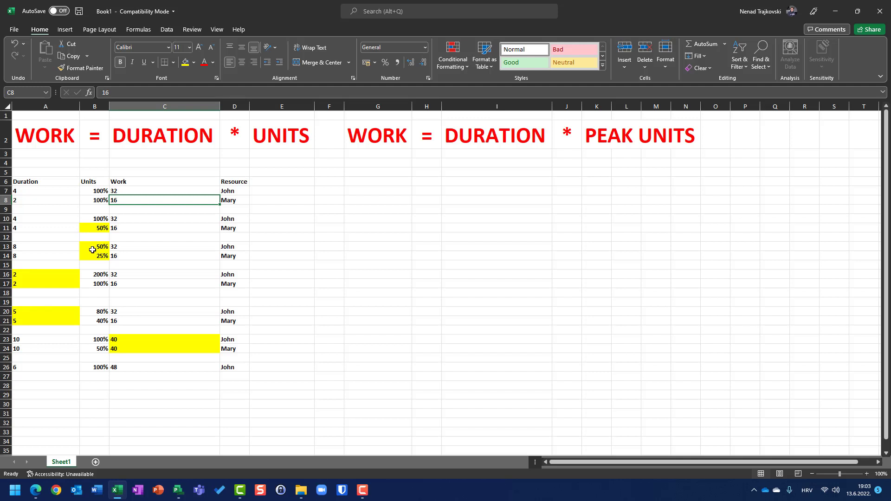
# Step: Check the third scenario's units in Excel, and in Project set Task 1's assignment units to 50% for the first resource and 25% for the second
pyautogui.moveTo(93, 248); pyautogui.dragTo(94, 258)
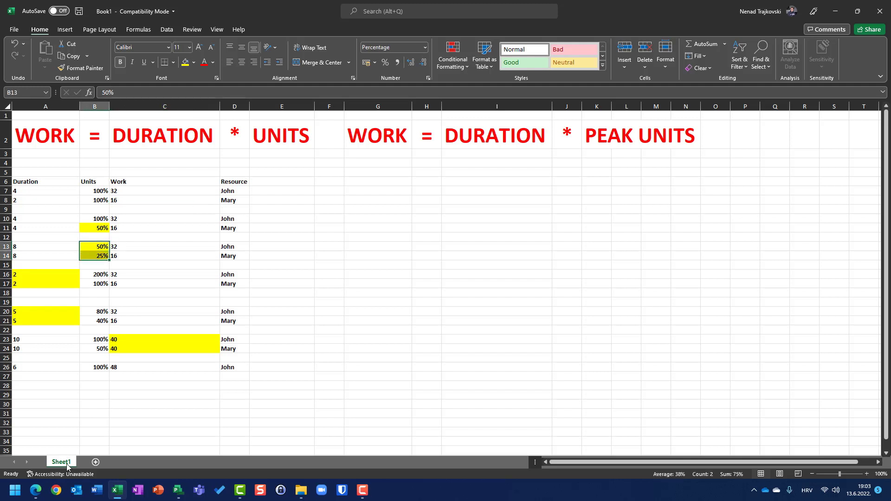
pyautogui.click(177, 493)
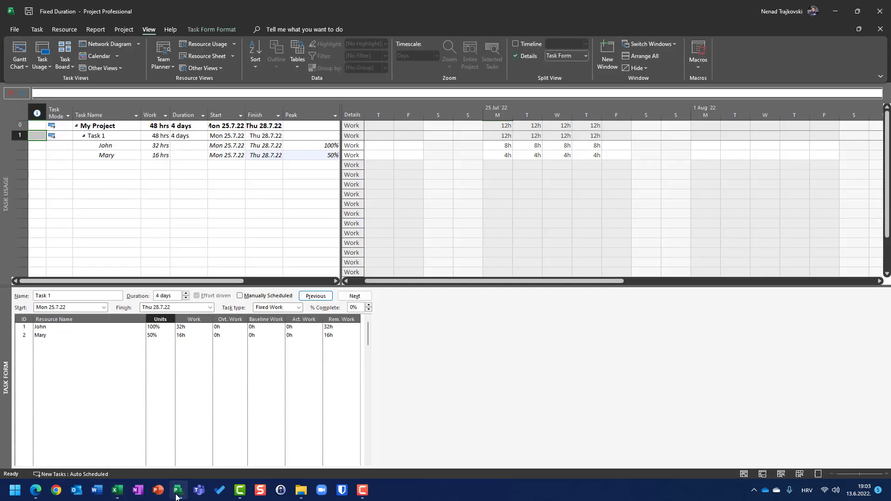
pyautogui.click(158, 327)
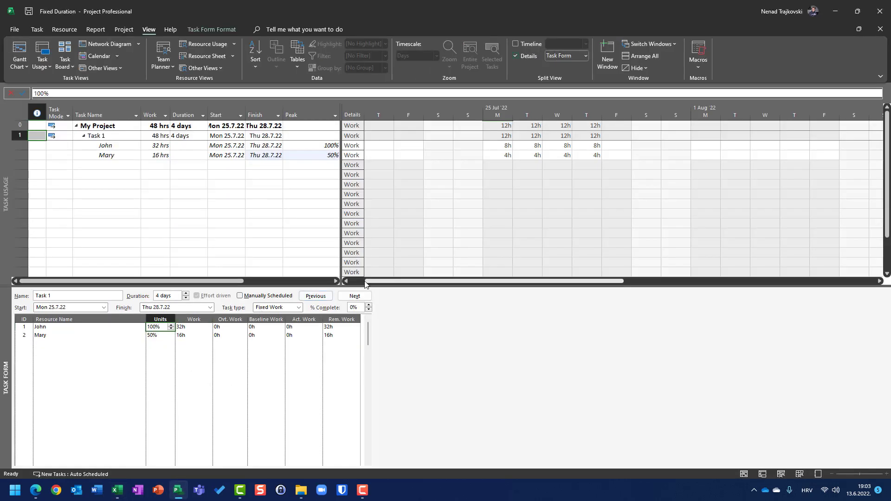
pyautogui.write('50')
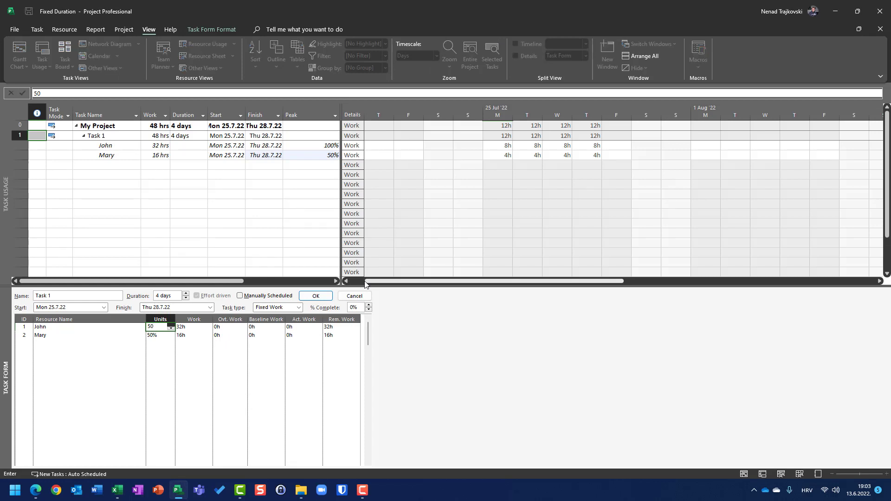
pyautogui.press('Return')
pyautogui.press('BackSpace')
pyautogui.write('25')
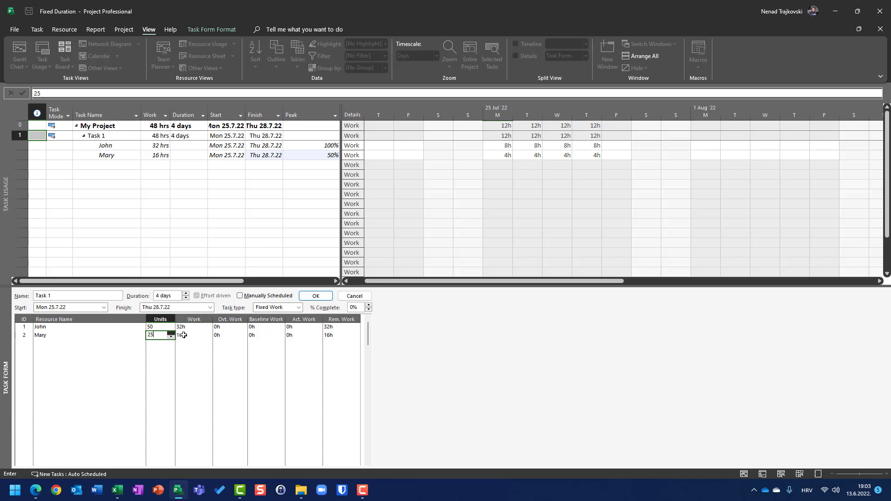
pyautogui.click(316, 297)
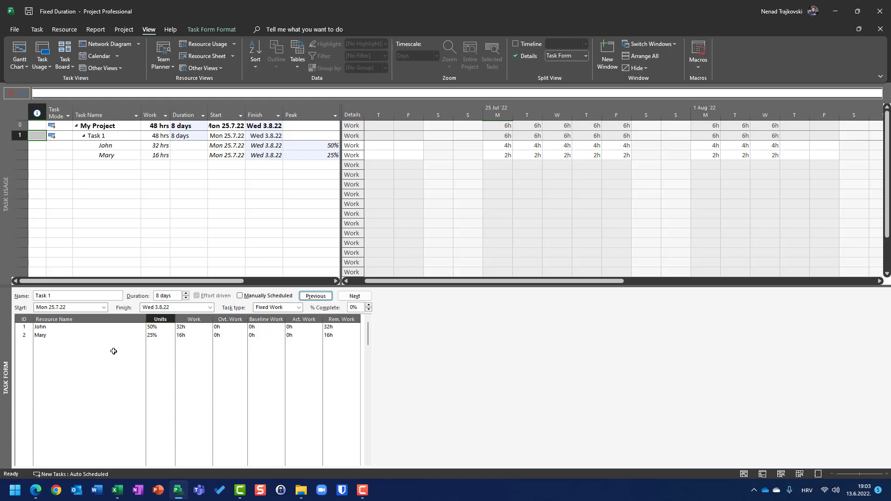
# Step: Examine the daily work of both resources on Task 1 against each resource's total assigned work
pyautogui.click(181, 335)
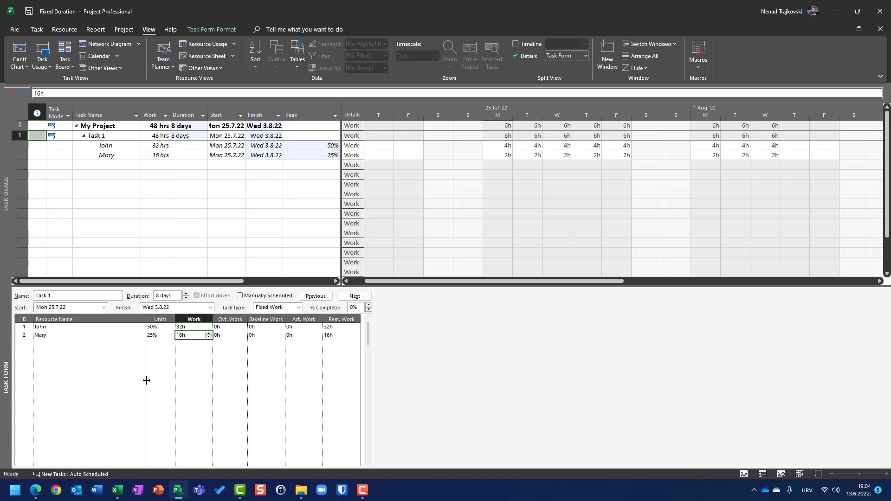
pyautogui.click(501, 155)
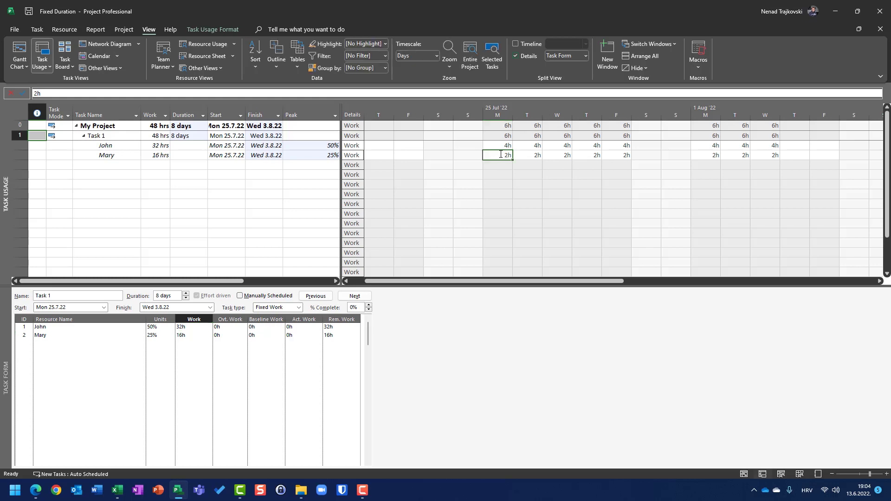
pyautogui.click(534, 156)
pyautogui.click(550, 156)
pyautogui.click(581, 154)
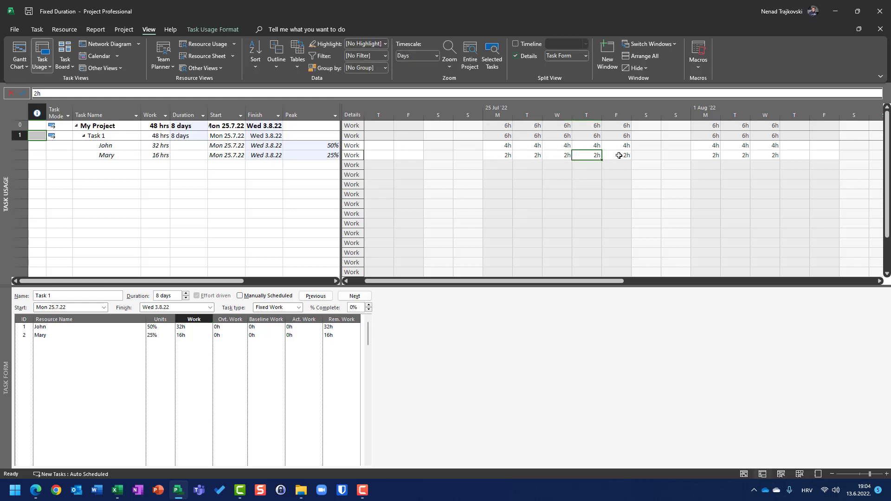
pyautogui.click(619, 156)
pyautogui.click(712, 154)
pyautogui.click(744, 154)
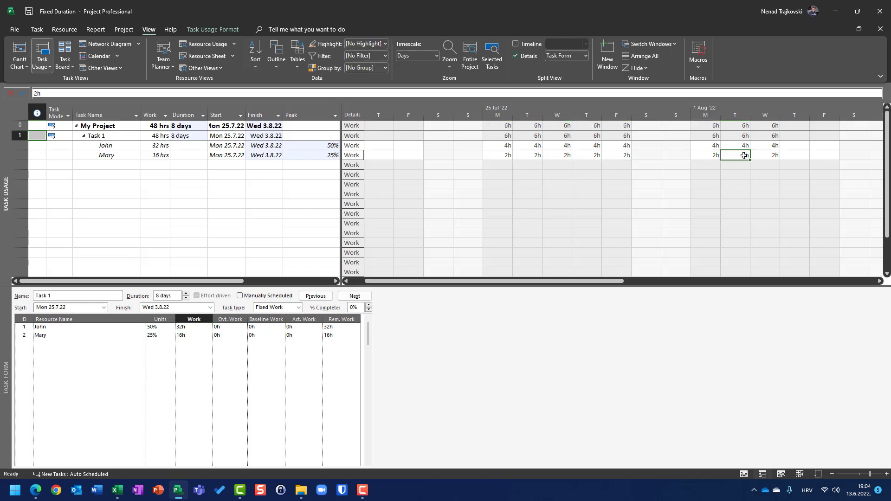
pyautogui.click(779, 157)
pyautogui.click(189, 330)
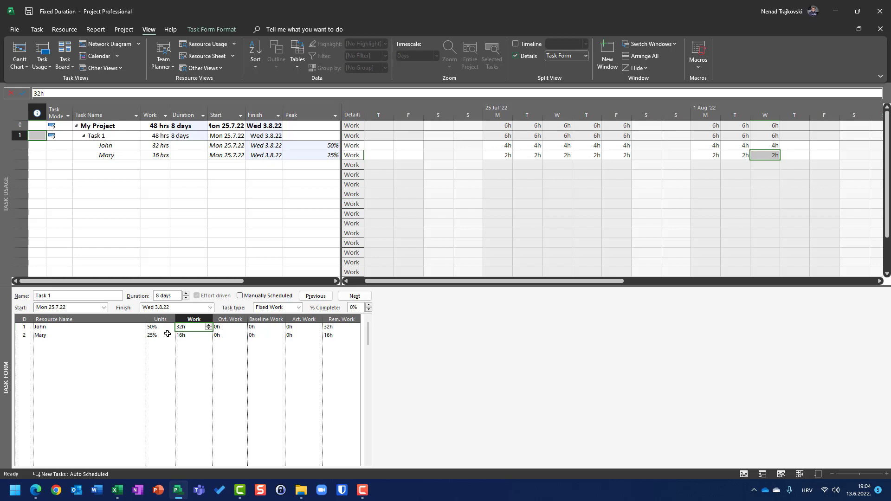
pyautogui.click(497, 145)
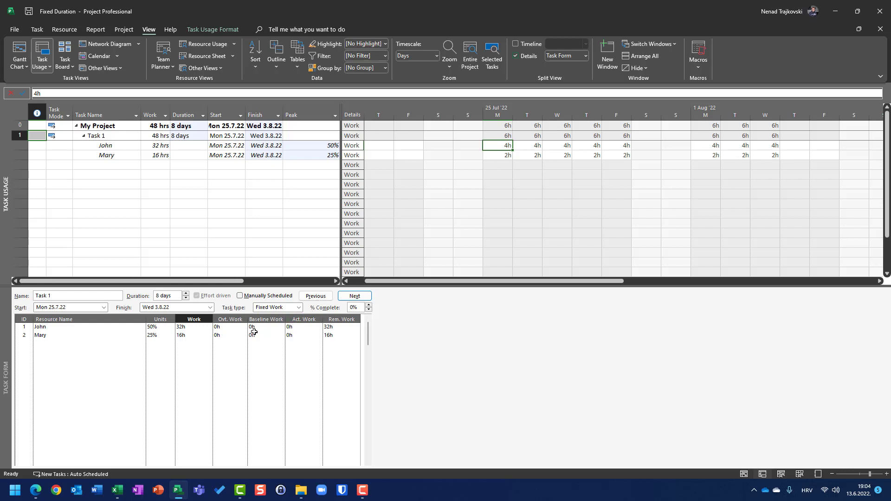
# Step: Undo the last assignment units change on Task 1 and compare the restored assignments with the second scenario in Excel
pyautogui.hotkey('ctrl', 'z')
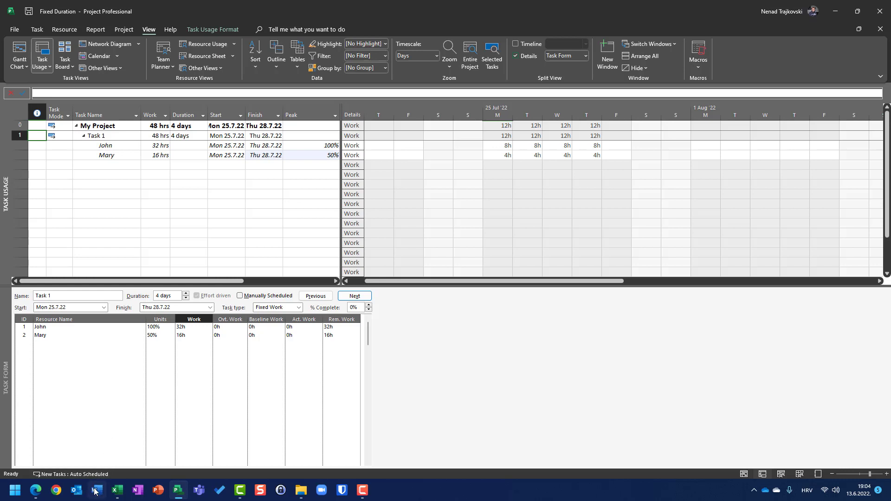
pyautogui.click(118, 491)
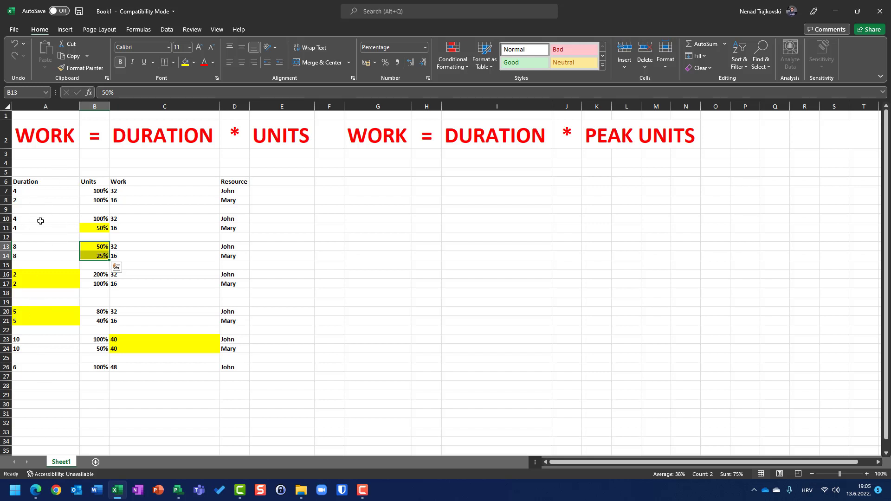
pyautogui.moveTo(39, 220); pyautogui.dragTo(246, 232)
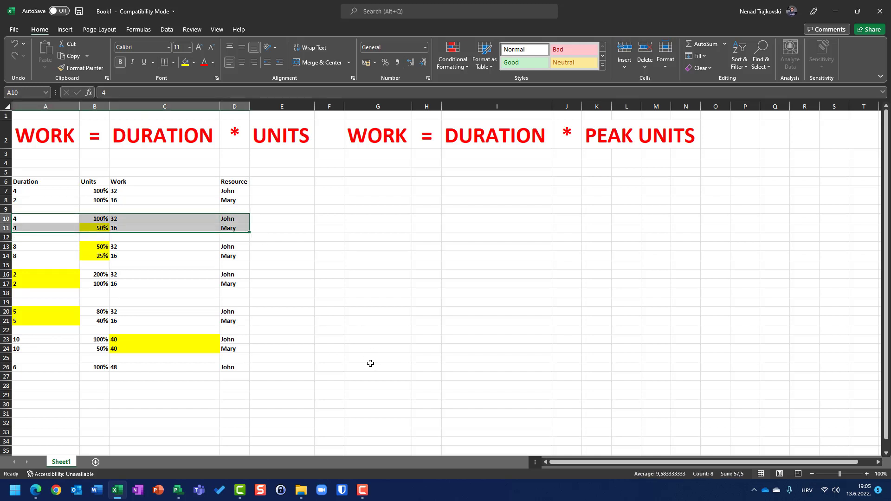
pyautogui.hotkey('alt', 'Tab')
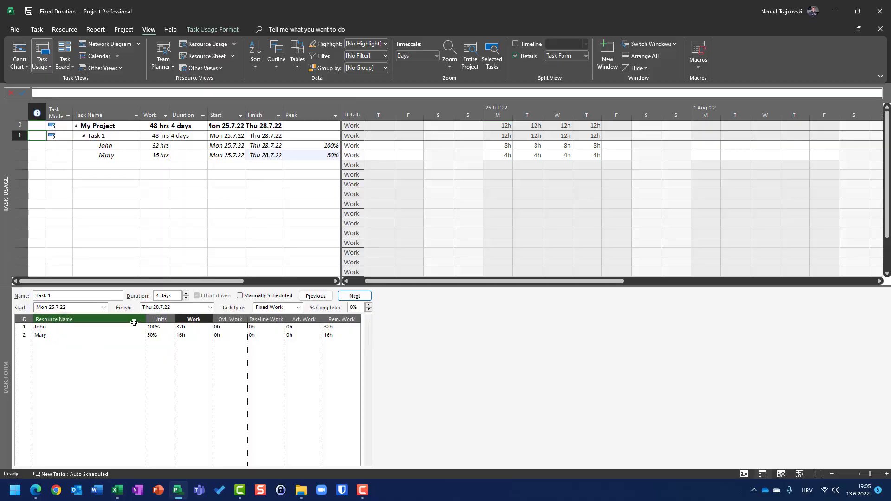
pyautogui.hotkey('alt', 'Tab')
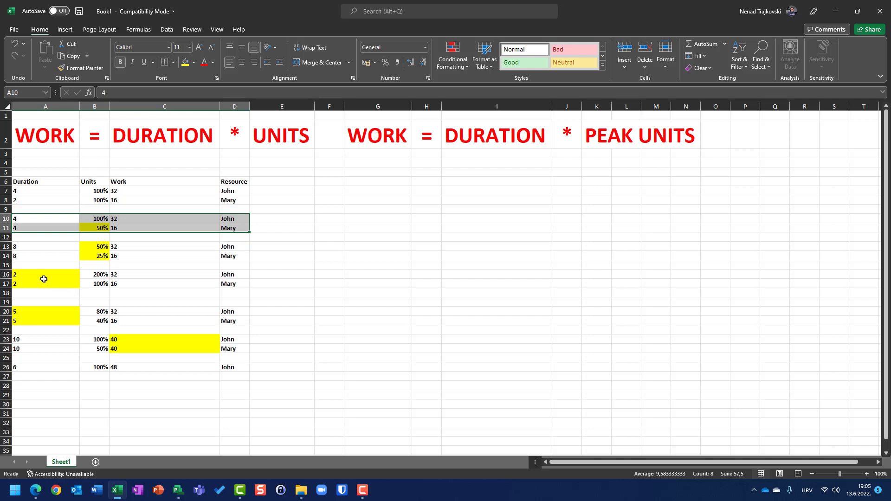
# Step: Switch to Project and set Task 1's duration to 2 days
pyautogui.hotkey('alt', 'Tab')
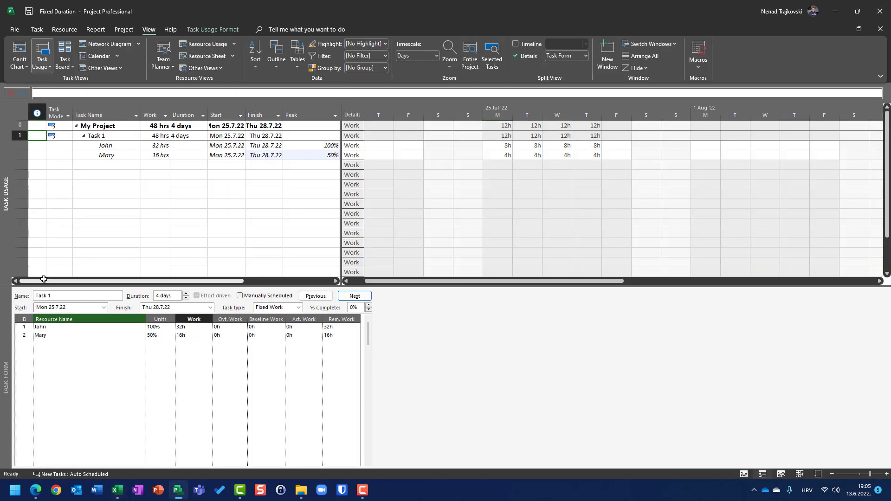
pyautogui.click(157, 296)
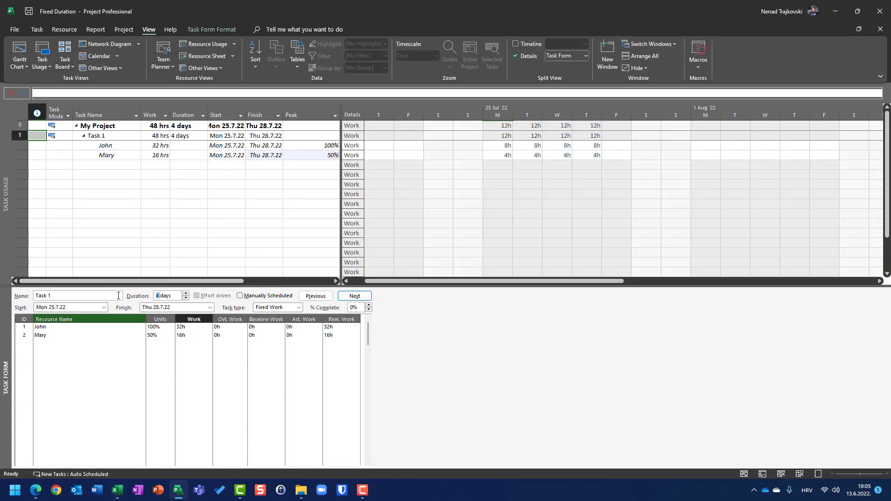
pyautogui.write('2')
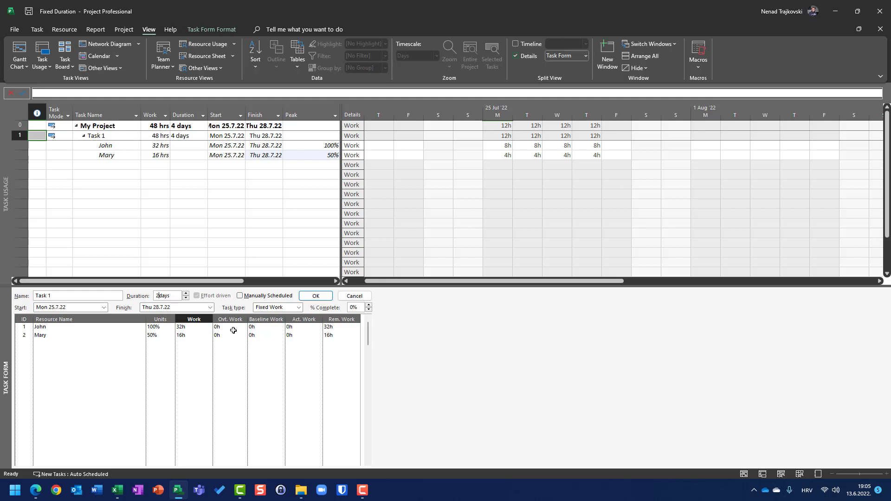
pyautogui.click(310, 297)
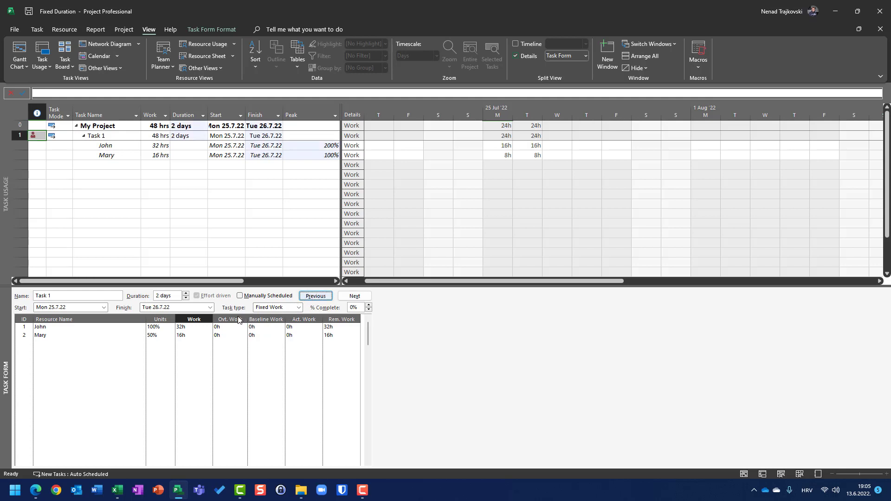
# Step: Inspect the first resource's work on Task 1 and switch to Excel to review the Work = Duration * Peak Units formula
pyautogui.click(184, 328)
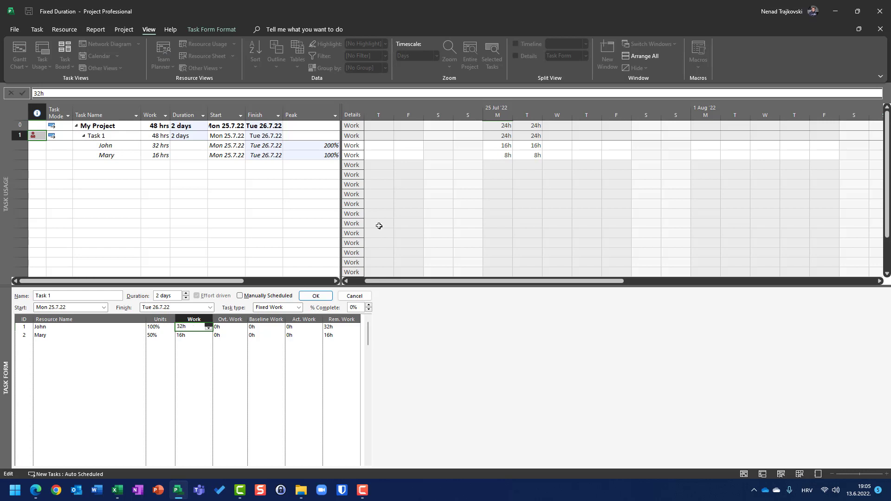
pyautogui.click(501, 147)
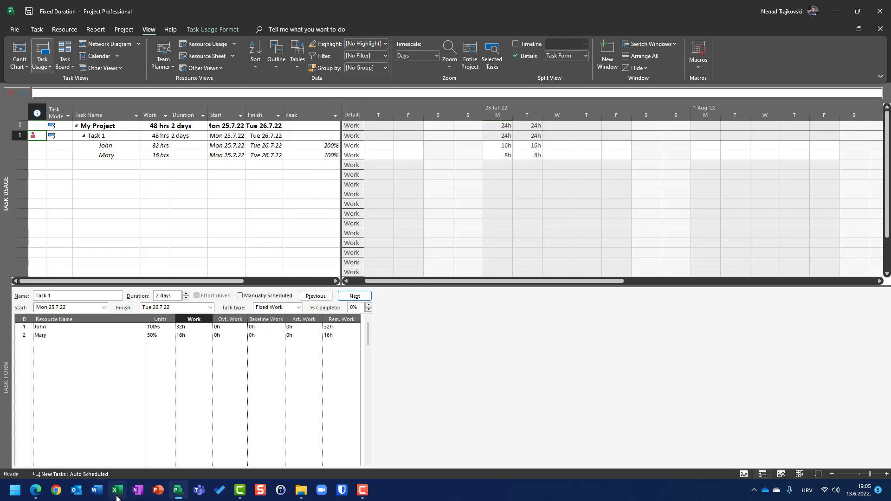
pyautogui.moveTo(122, 491)
pyautogui.click(124, 460)
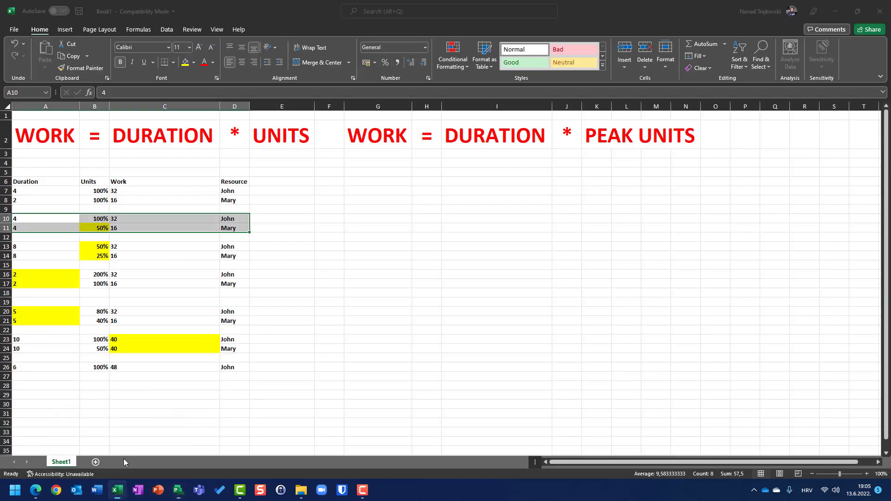
pyautogui.click(385, 137)
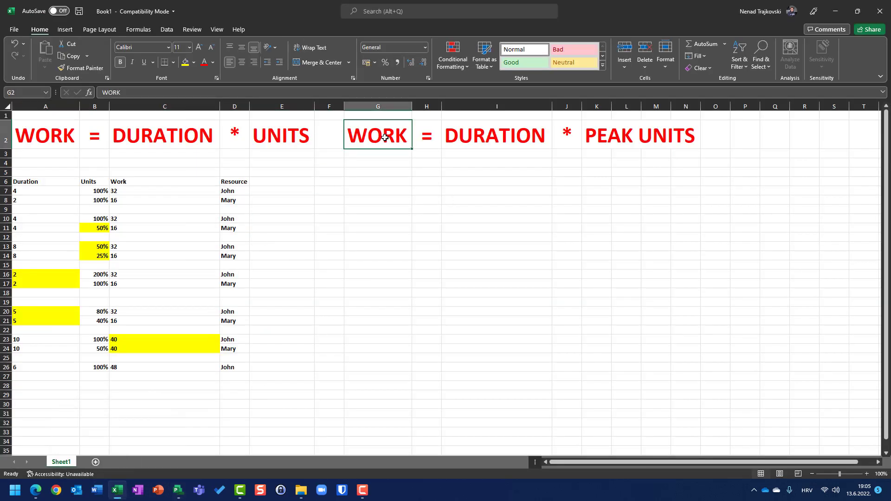
pyautogui.click(460, 134)
pyautogui.click(634, 134)
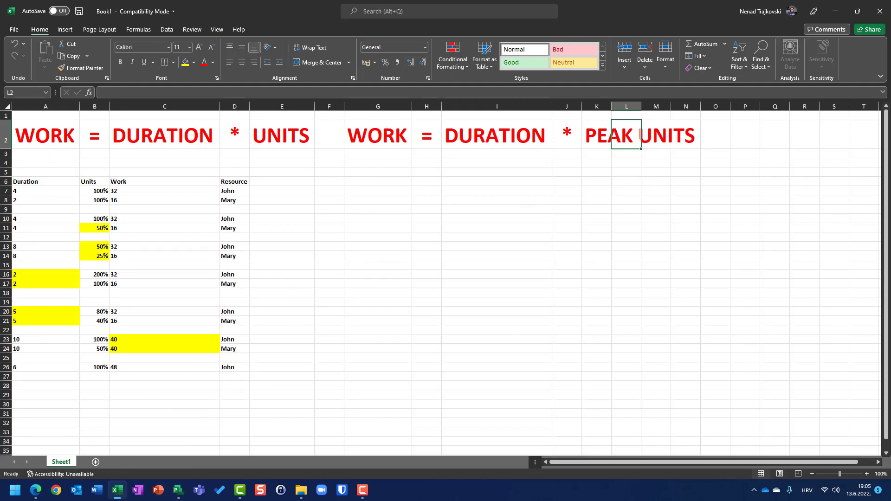
# Step: Return to Project and compare both resources' daily work and peak units on Task 1 with their total work
pyautogui.click(178, 490)
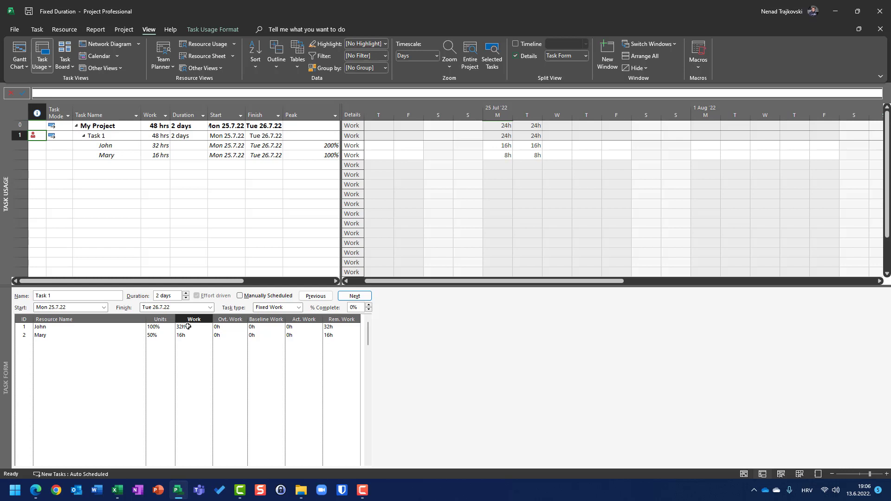
pyautogui.click(506, 147)
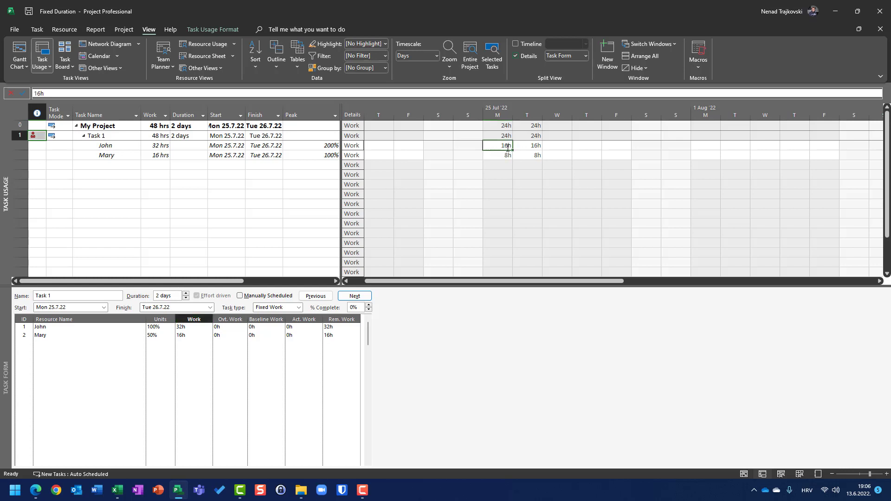
pyautogui.click(530, 146)
pyautogui.click(314, 155)
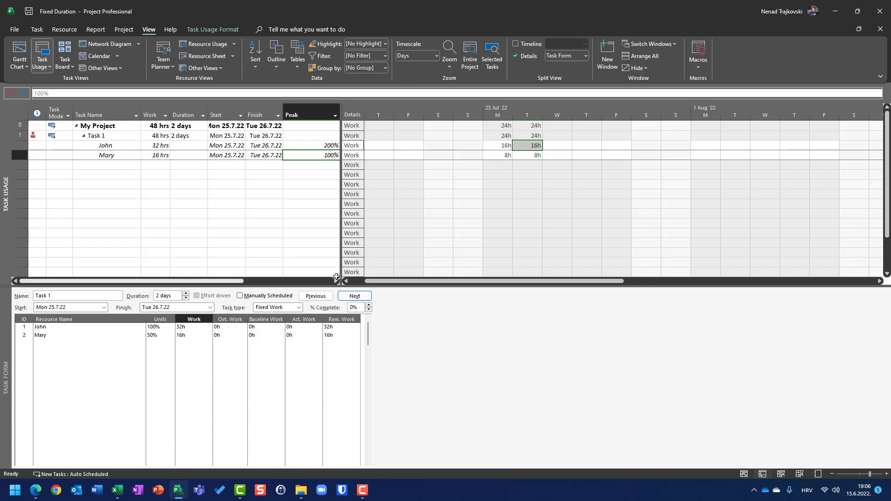
pyautogui.click(494, 157)
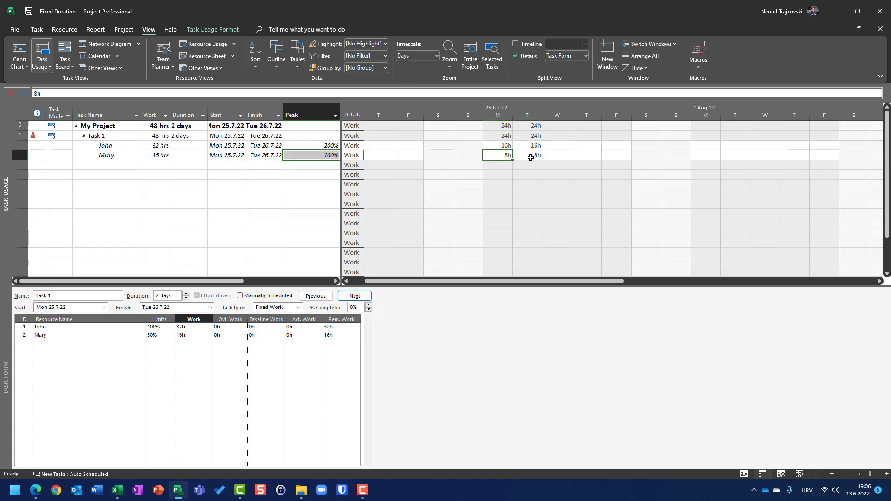
pyautogui.click(530, 157)
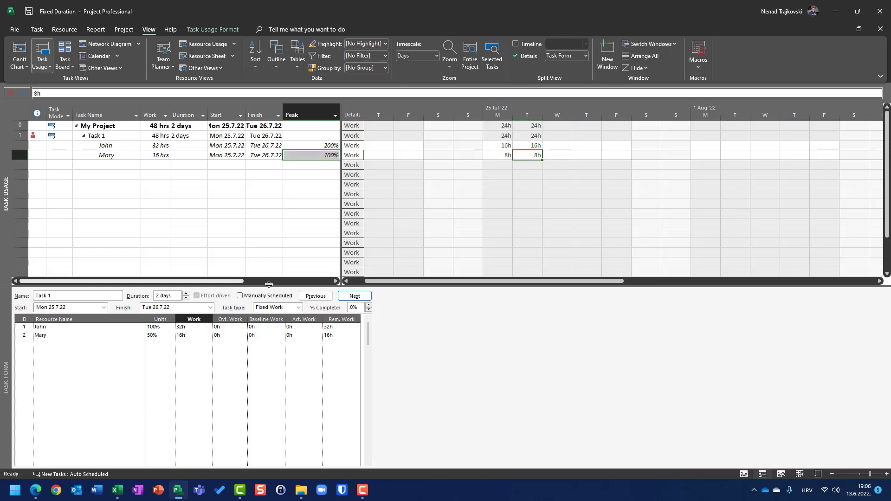
pyautogui.click(195, 337)
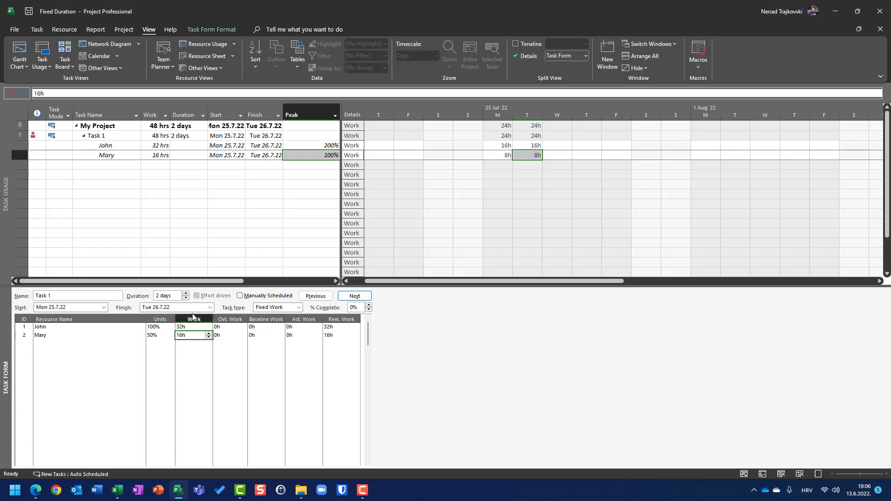
# Step: Undo the last duration change on Task 1 and look up the next scenario in Excel before returning to Project
pyautogui.press('Return')
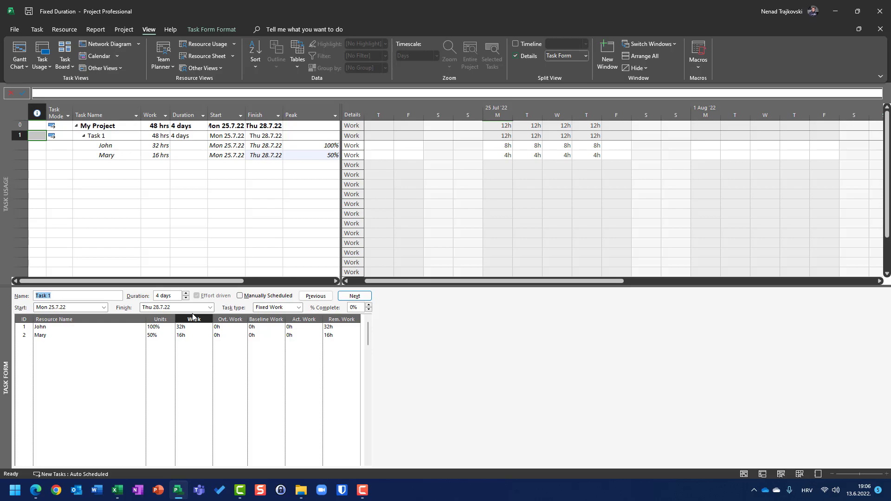
pyautogui.hotkey('alt', 'Tab')
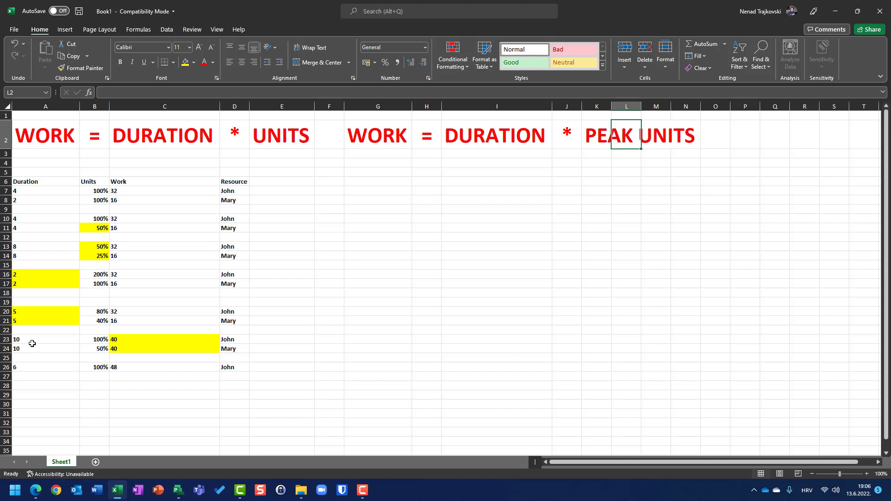
pyautogui.hotkey('alt', 'Tab')
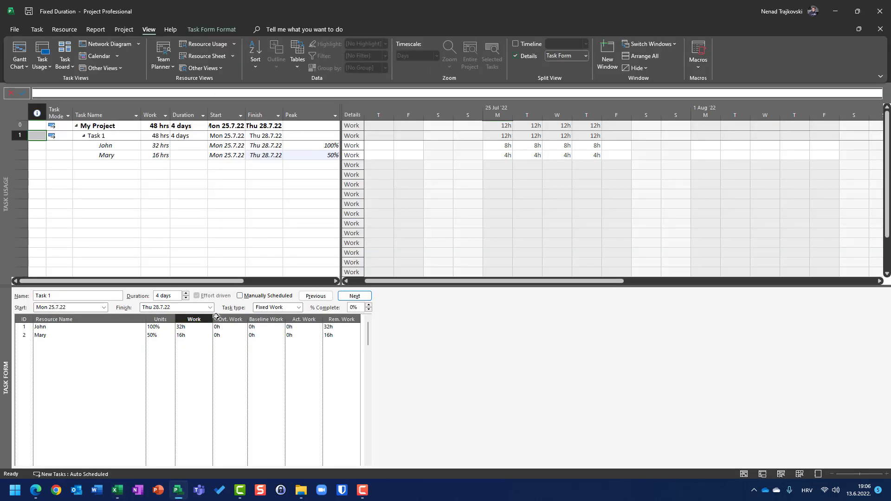
# Step: Enter 40 hours of work for the first resource on Task 1, and check the matching scenario in Excel before returning to Project
pyautogui.click(189, 329)
pyautogui.write('40')
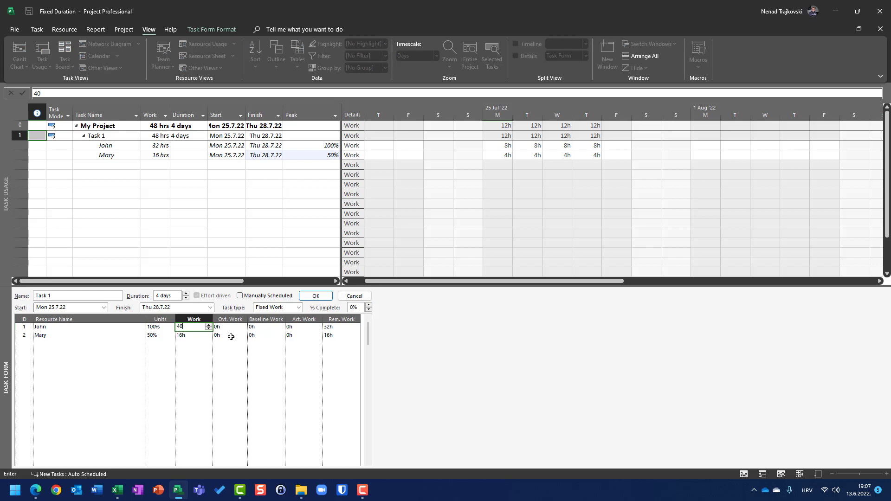
pyautogui.press('Return')
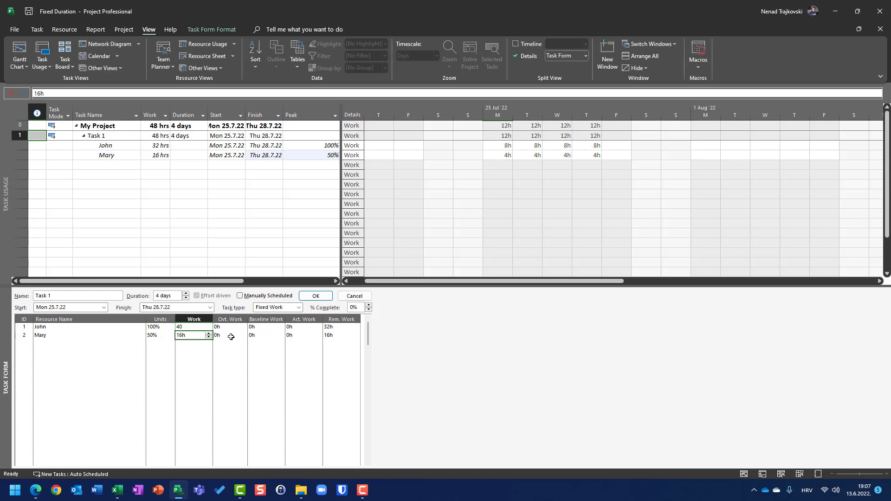
pyautogui.write('40')
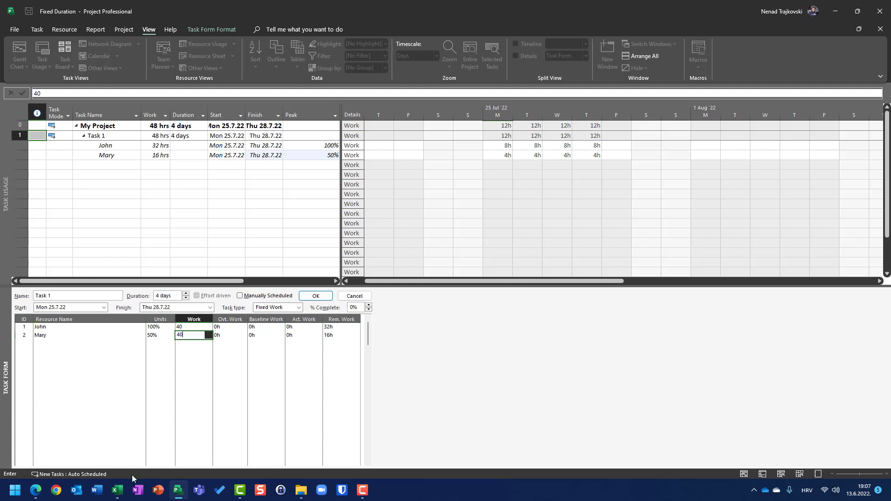
pyautogui.click(117, 490)
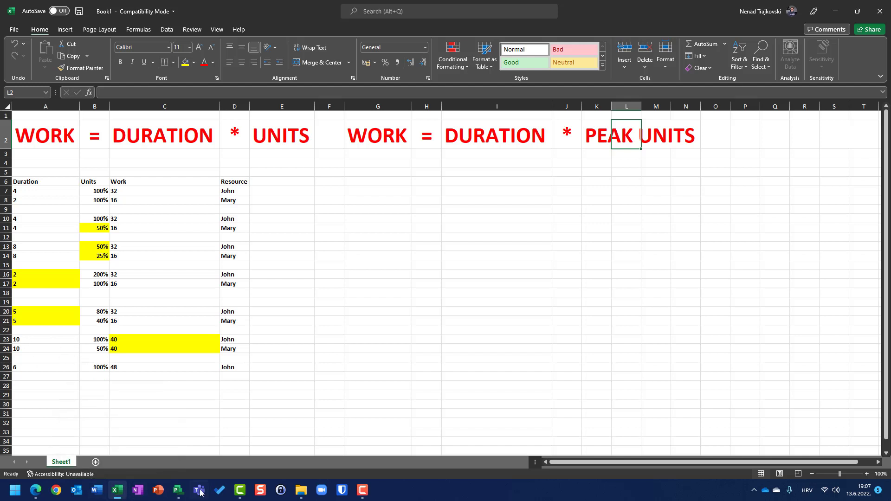
pyautogui.click(30, 342)
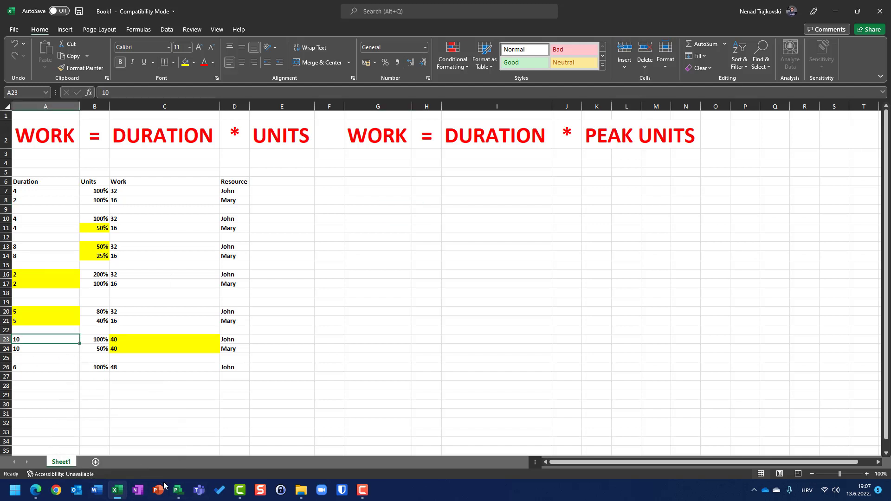
pyautogui.click(175, 491)
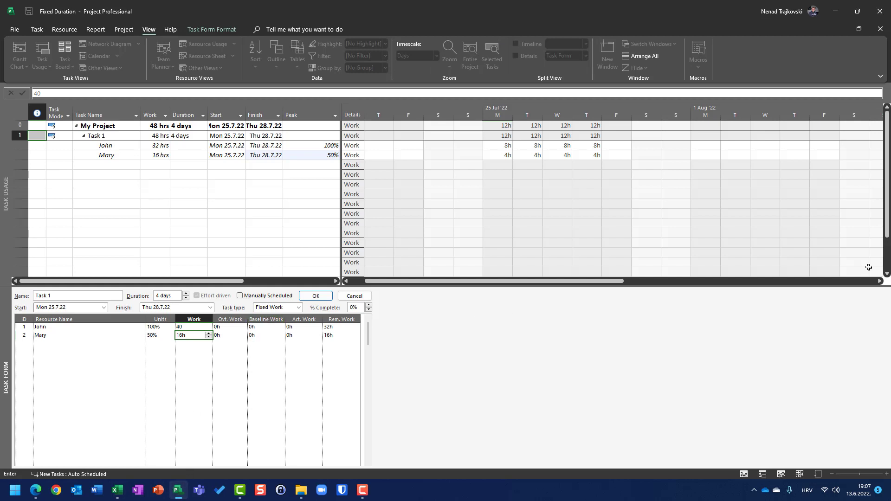
# Step: Set the second resource's work on Task 1 to 40 hours and apply both work changes
pyautogui.click(191, 335)
pyautogui.write('40')
pyautogui.click(318, 299)
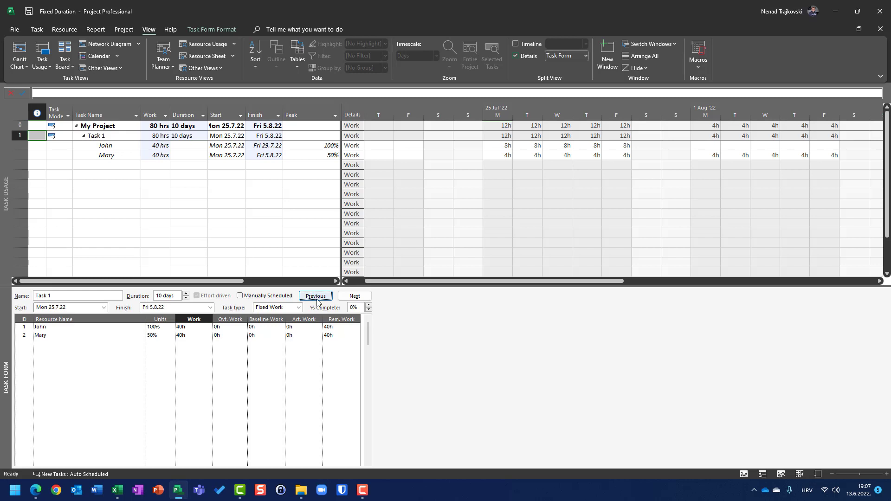
# Step: Inspect both resources' units and work on Task 1, and follow the first resource's daily work through its first week
pyautogui.click(151, 328)
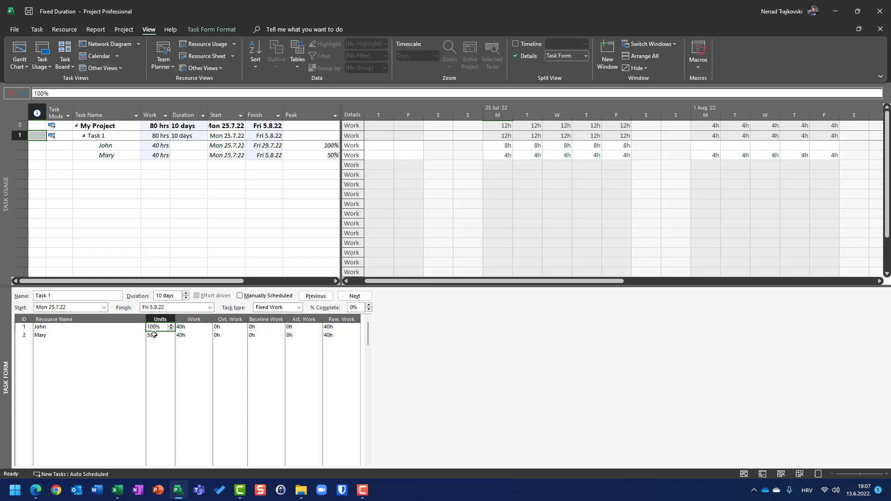
pyautogui.click(154, 334)
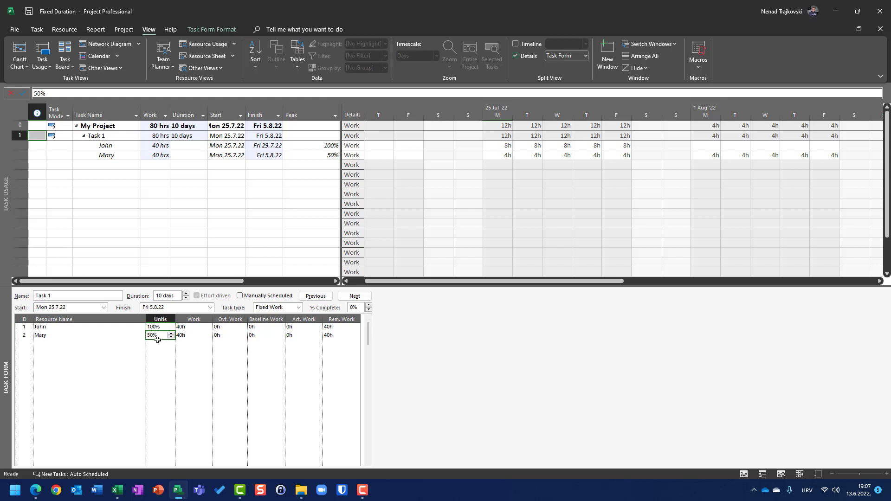
pyautogui.press('Tab')
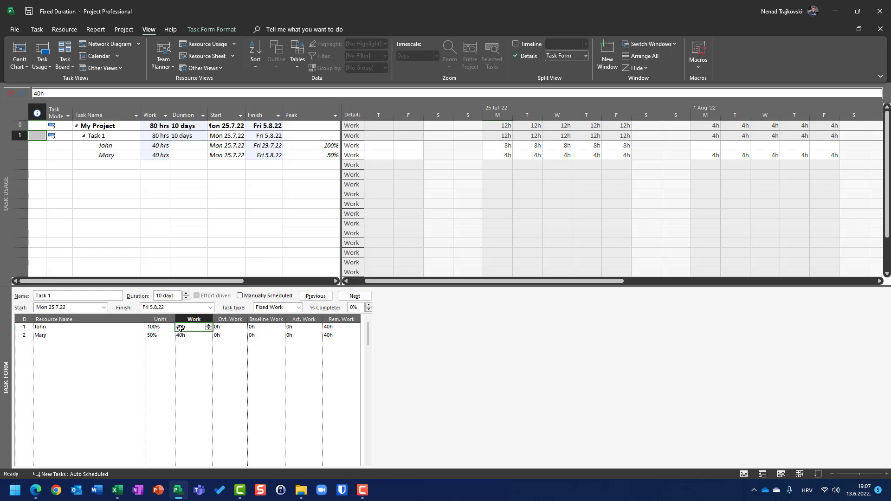
pyautogui.click(181, 336)
pyautogui.click(503, 148)
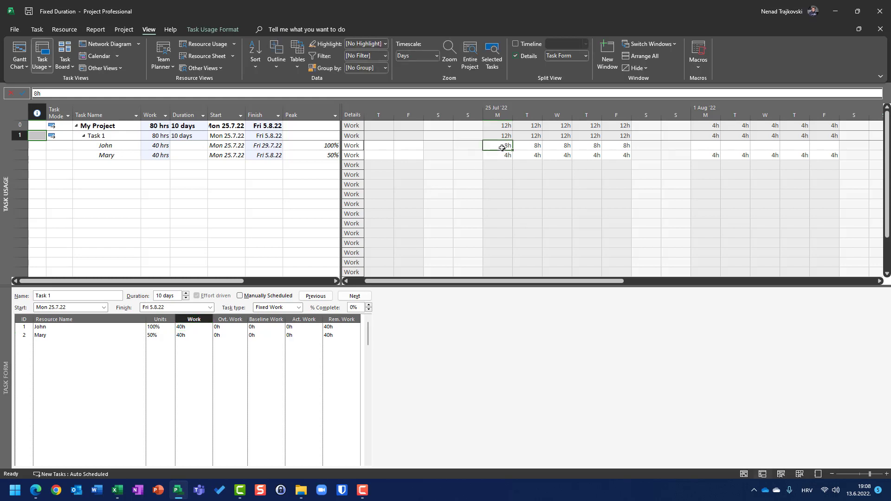
pyautogui.press('Right')
pyautogui.press('Right')
pyautogui.press('Right')
pyautogui.press('Right')
# Step: Check the second resource's total work and compare both resources' daily work across the first week of Task 1
pyautogui.click(190, 337)
pyautogui.click(191, 337)
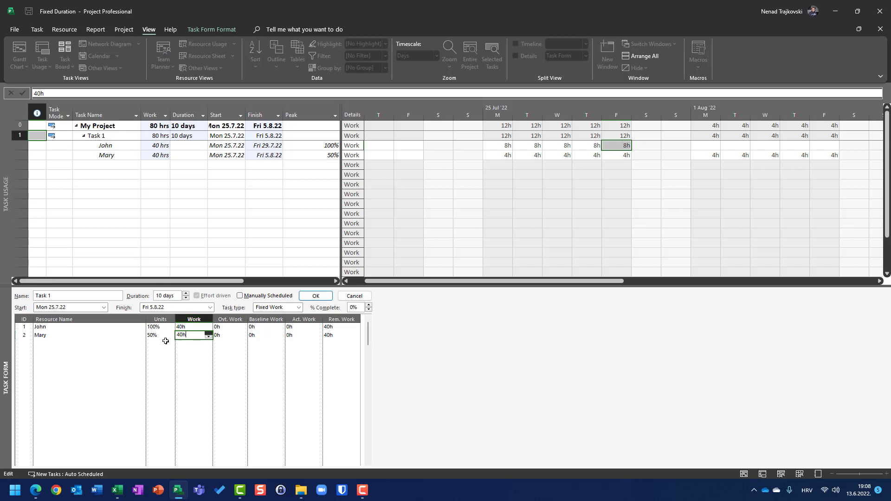
pyautogui.press('Return')
pyautogui.click(501, 154)
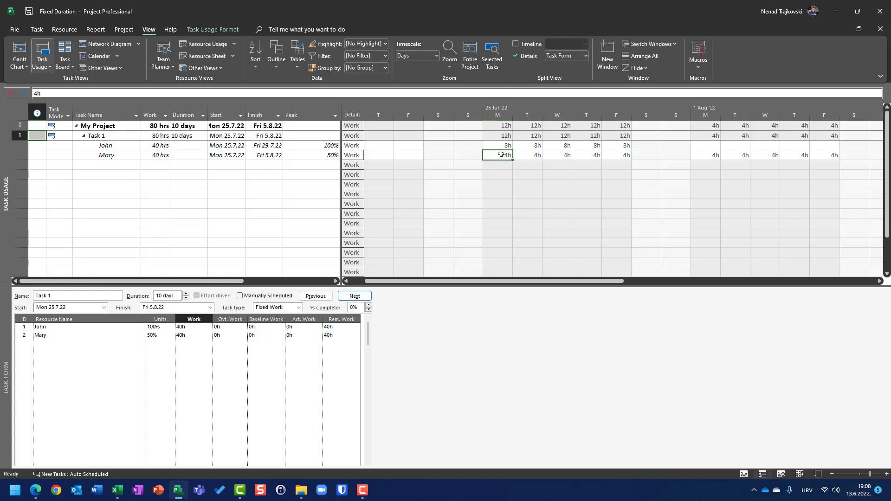
pyautogui.press('Right')
pyautogui.press('Right')
pyautogui.press('Right')
pyautogui.press('Up')
pyautogui.press('Left')
pyautogui.press('Left')
pyautogui.press('Left')
pyautogui.press('Right')
pyautogui.press('Right')
pyautogui.press('Right')
pyautogui.press('Right')
pyautogui.press('Left')
pyautogui.press('Left')
pyautogui.press('Left')
pyautogui.press('Left')
pyautogui.press('Right')
pyautogui.press('Right')
pyautogui.press('Right')
pyautogui.press('Right')
pyautogui.press('Down')
pyautogui.press('Left')
pyautogui.press('Left')
pyautogui.press('Left')
pyautogui.press('Left')
# Step: Undo the work changes on Task 1 and look up the next scenario in Excel before returning to Project
pyautogui.hotkey('ctrl', 'z')
pyautogui.hotkey('ctrl', 'z')
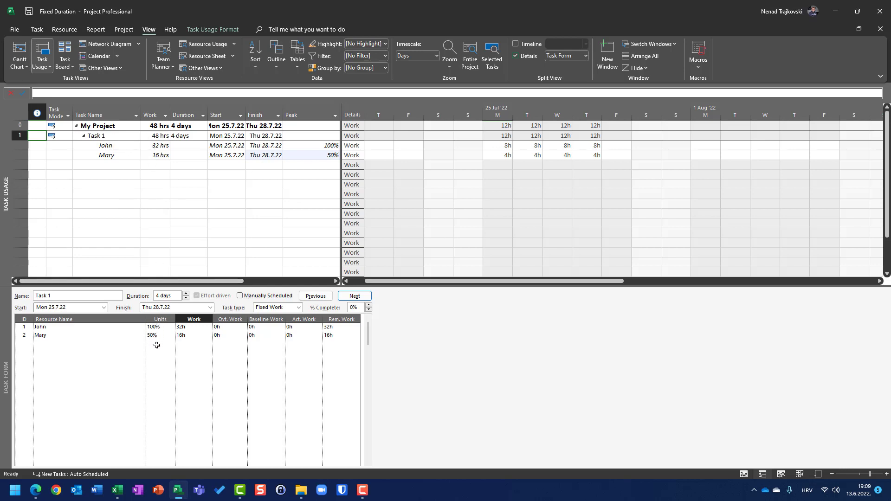
pyautogui.hotkey('alt', 'Tab')
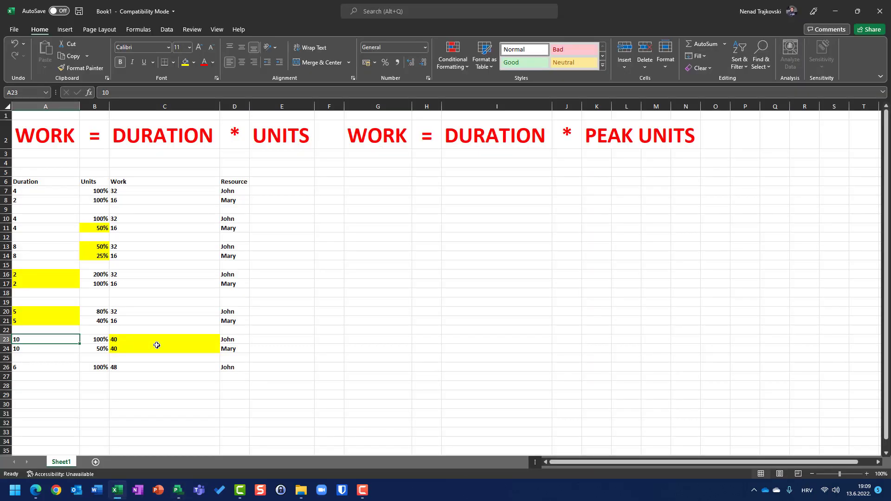
pyautogui.hotkey('alt', 'Tab')
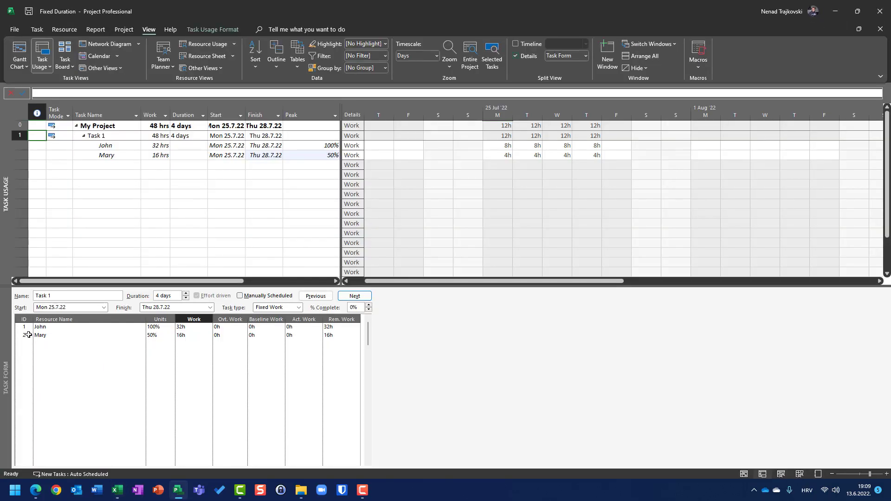
# Step: Compare Task 1's total work with the work assigned to each of its two resources
pyautogui.click(26, 337)
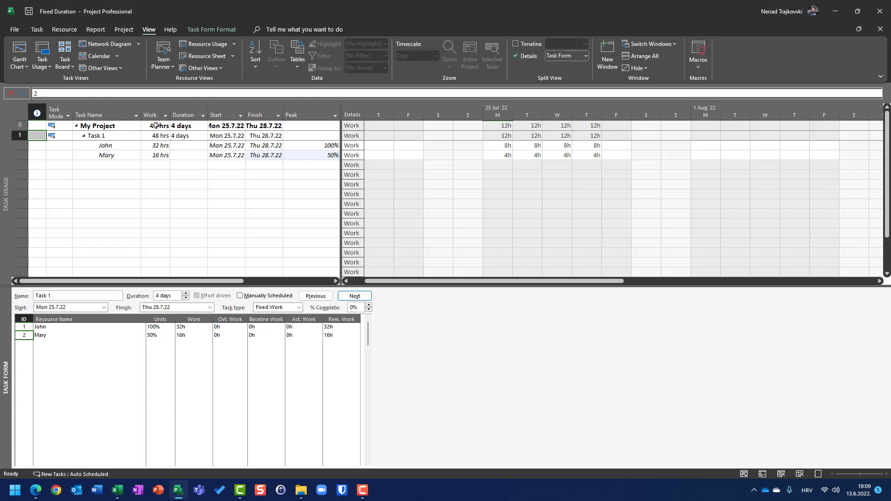
pyautogui.click(165, 137)
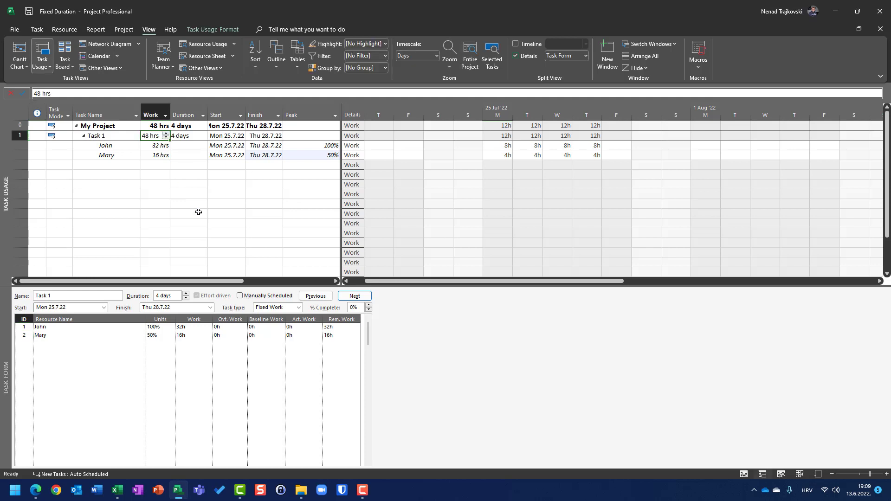
pyautogui.click(192, 326)
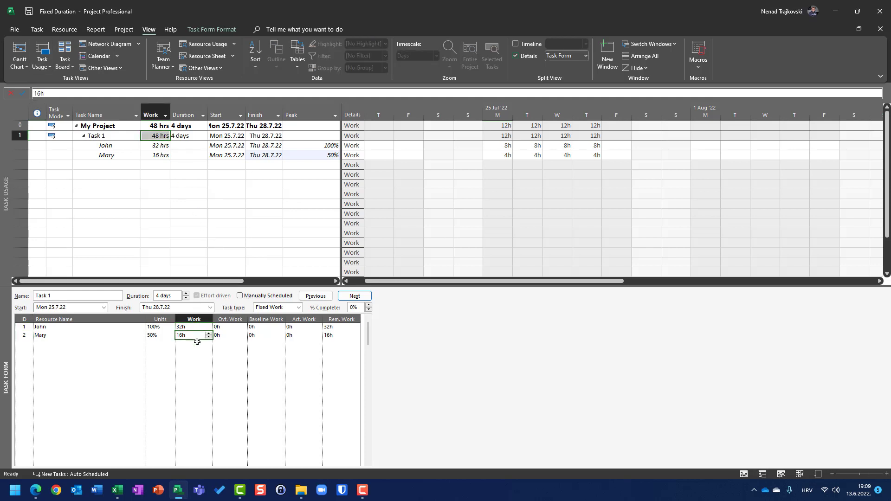
# Step: Remove the second resource's assignment from Task 1 and undo the removal
pyautogui.click(22, 335)
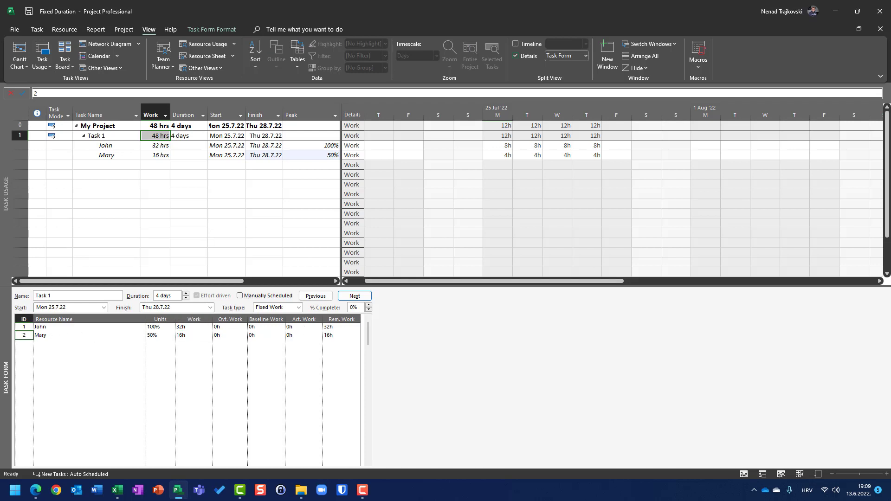
pyautogui.press('Delete')
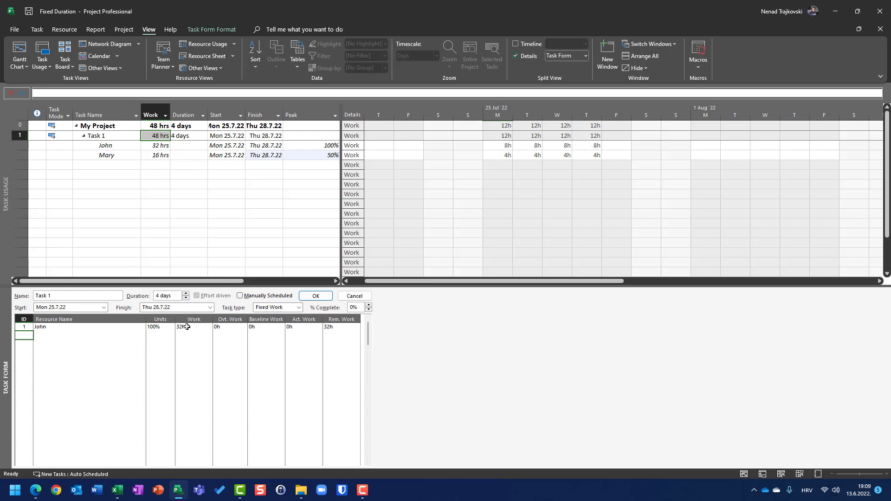
pyautogui.click(307, 297)
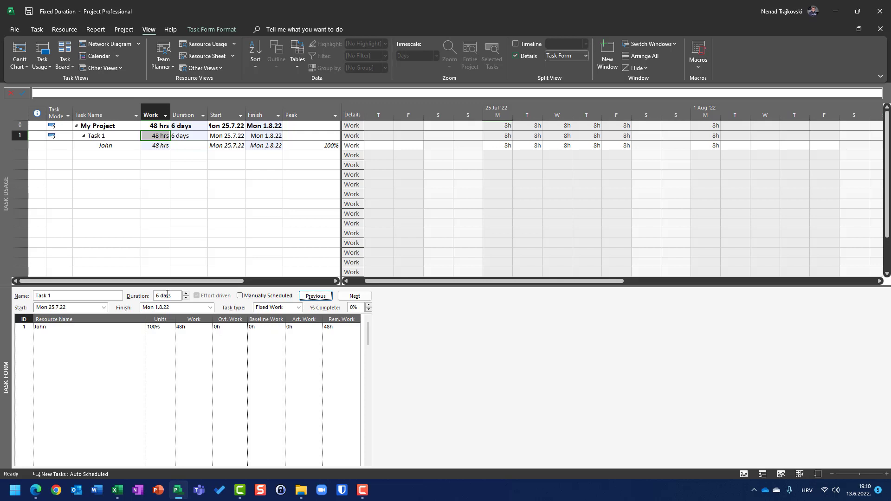
pyautogui.press('Return')
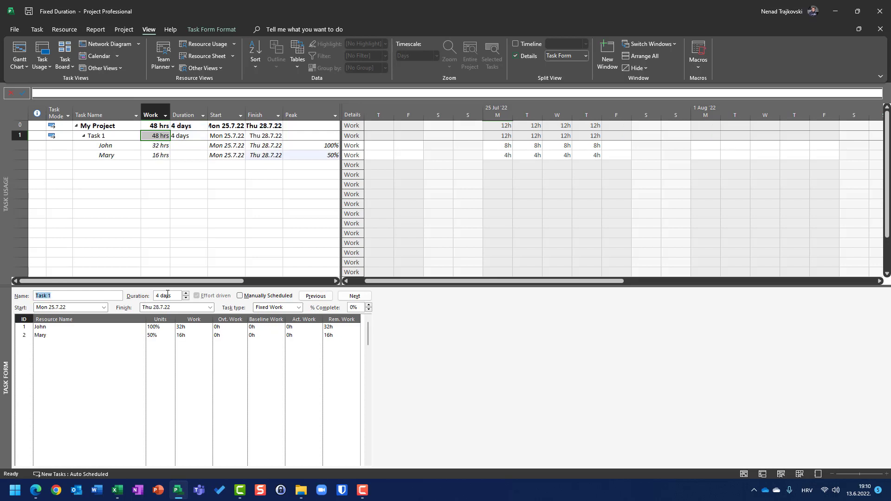
# Step: Review the daily work of both resources on Task 1 from Monday to Thursday
pyautogui.click(500, 148)
pyautogui.click(534, 147)
pyautogui.click(566, 147)
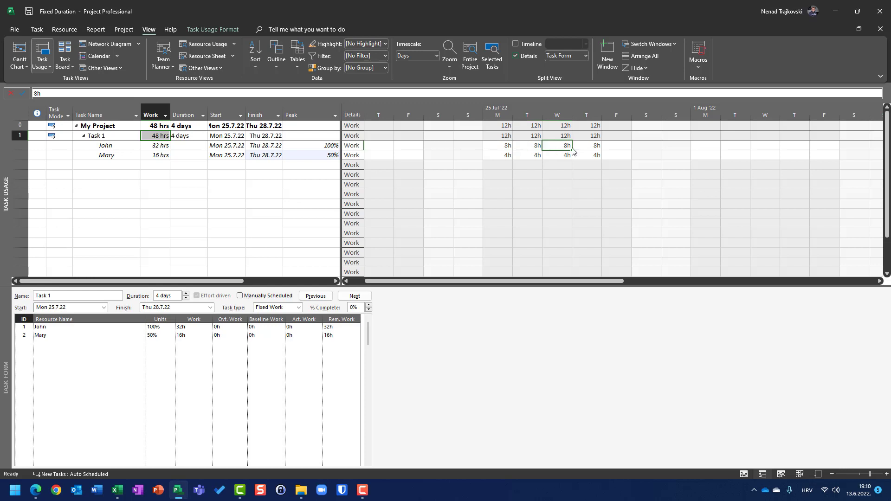
pyautogui.click(584, 147)
pyautogui.click(501, 155)
pyautogui.click(587, 156)
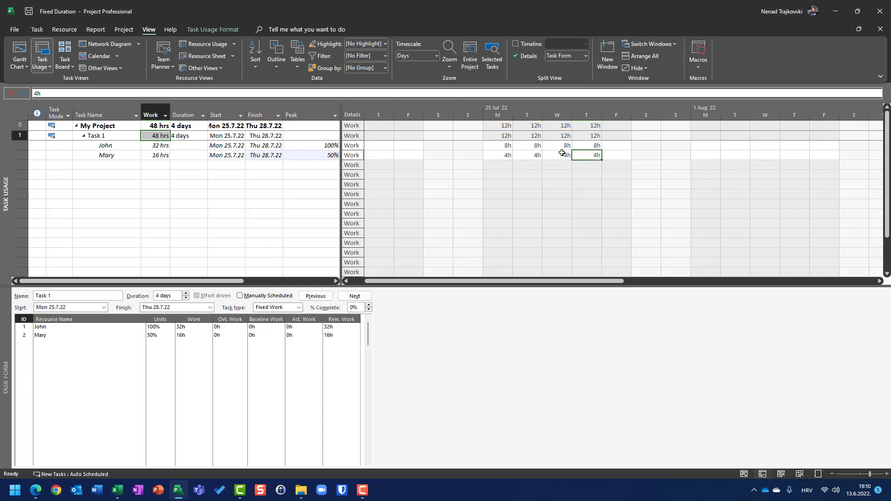
# Step: Examine the second resource's daily hours and the first free day after the first resource's scheduled work
pyautogui.click(501, 155)
pyautogui.click(523, 155)
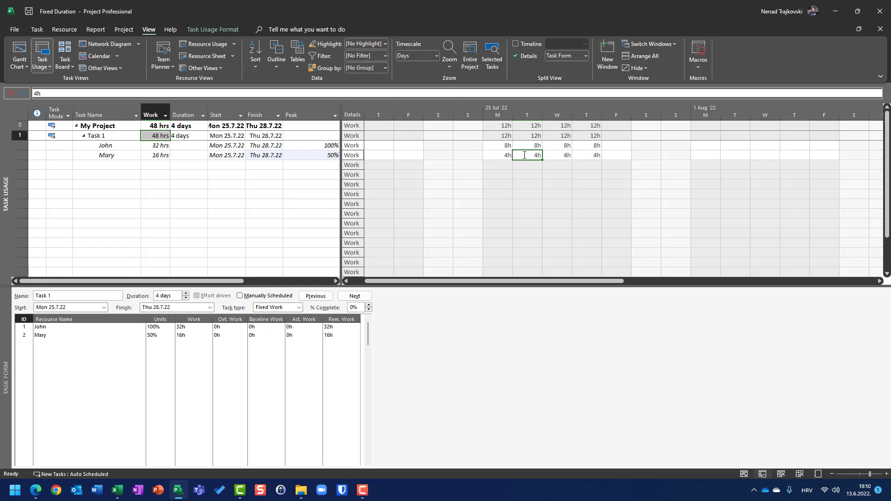
pyautogui.click(553, 155)
pyautogui.click(502, 155)
pyautogui.click(519, 156)
pyautogui.click(546, 156)
pyautogui.click(580, 156)
pyautogui.click(506, 154)
pyautogui.click(528, 154)
pyautogui.click(503, 156)
pyautogui.click(532, 156)
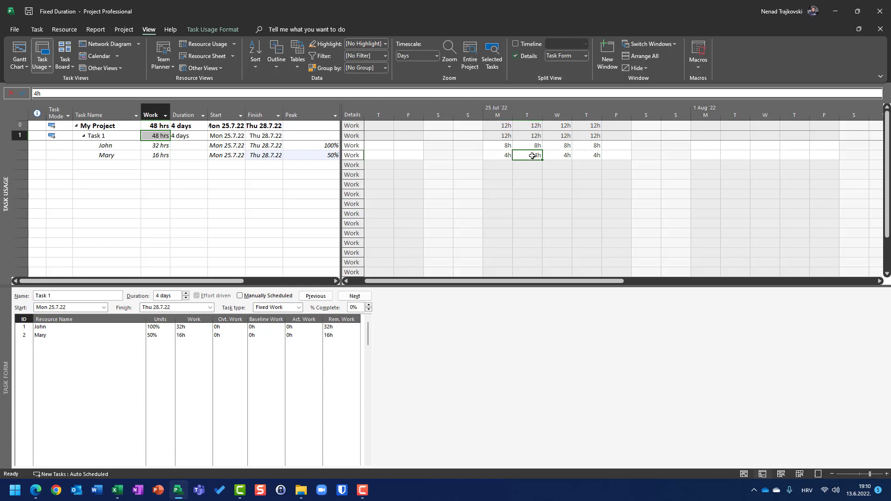
pyautogui.click(612, 146)
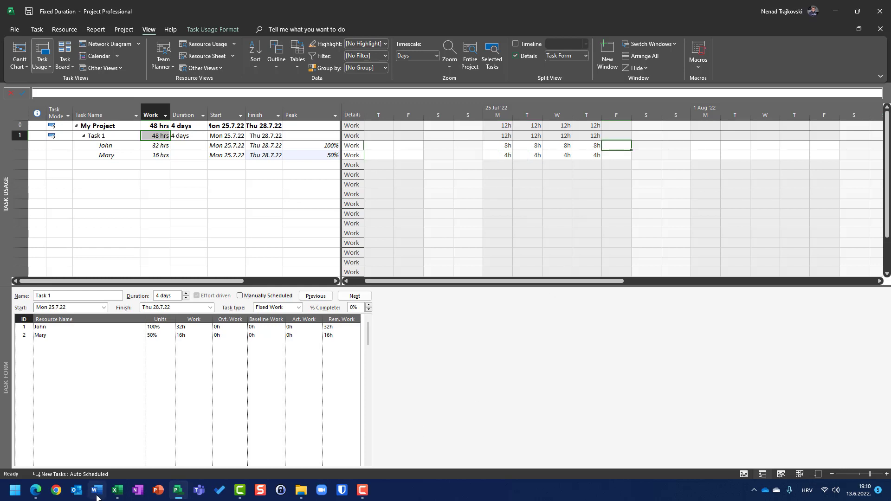
pyautogui.click(559, 157)
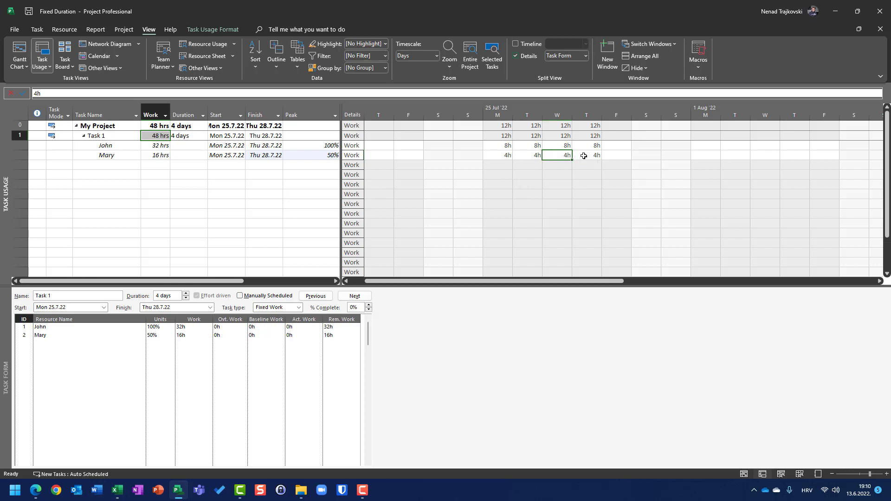
pyautogui.click(584, 156)
# Step: Delete the second resource's assignment from Task 1 and apply the change
pyautogui.click(27, 335)
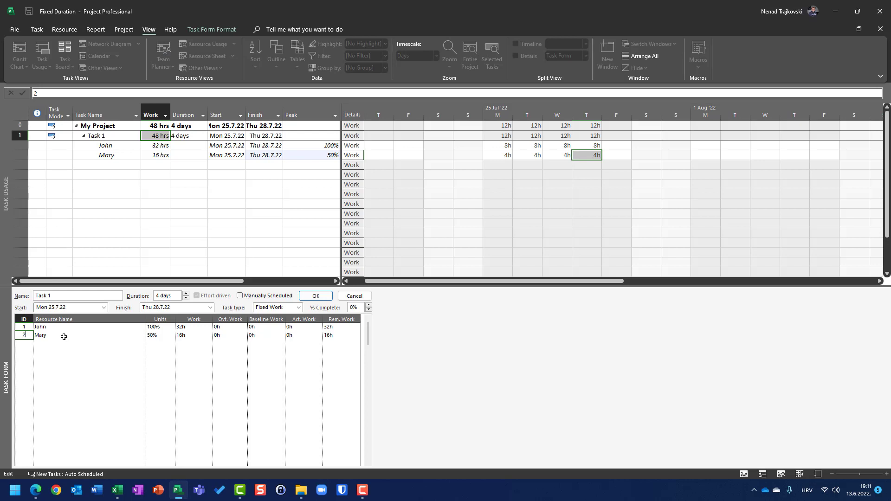
pyautogui.click(19, 333)
pyautogui.click(18, 336)
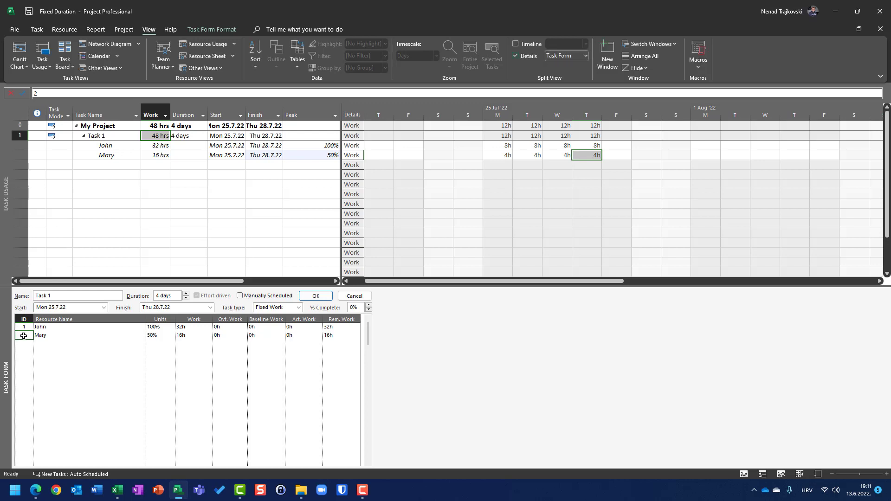
pyautogui.press('BackSpace')
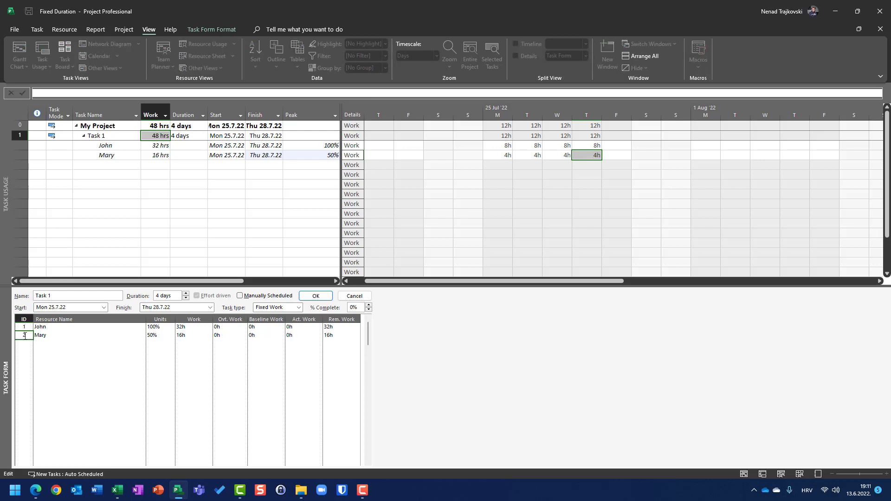
pyautogui.press('Escape')
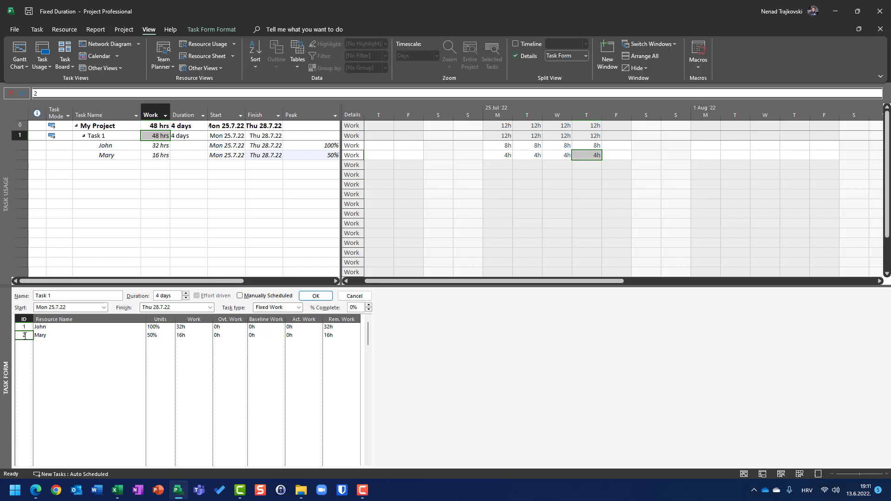
pyautogui.press('Delete')
pyautogui.click(316, 296)
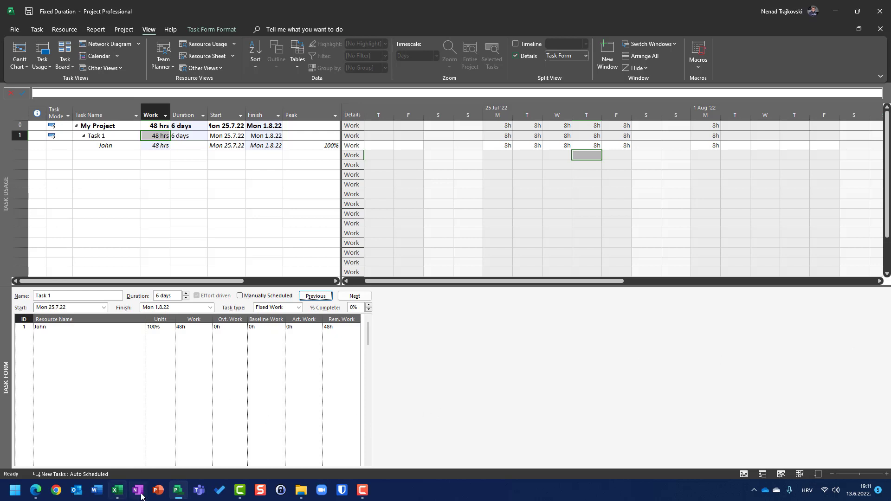
# Step: Switch to Excel to review the scenario with a single resource
pyautogui.moveTo(116, 495)
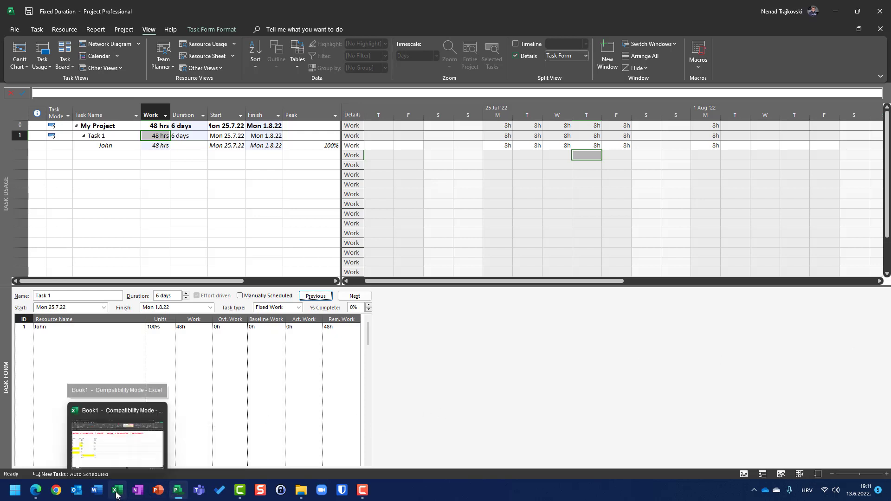